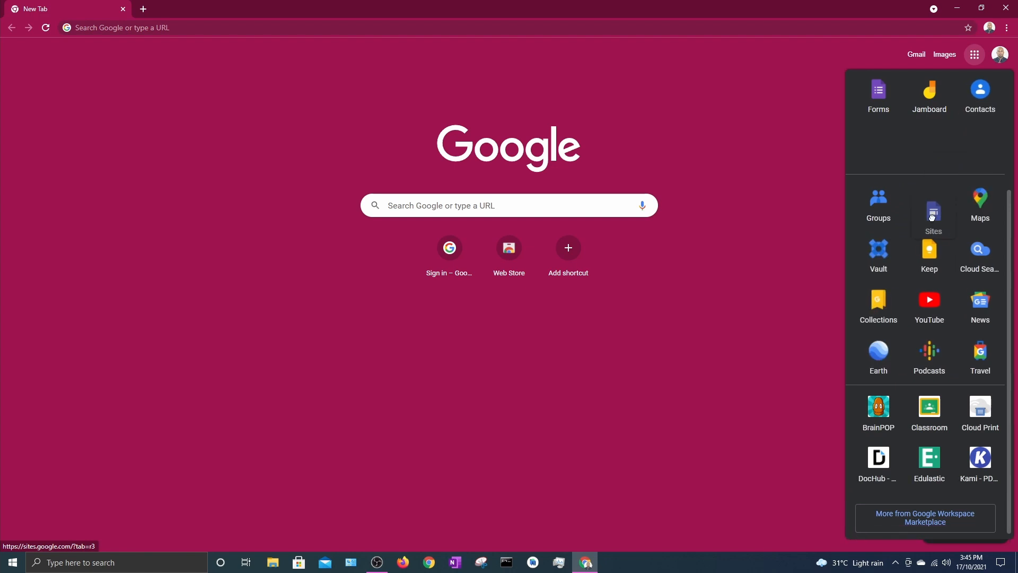
# Step: Open Google Classroom from the Google apps list and enter the Test class
pyautogui.scroll(1, 923, 224)
pyautogui.scroll(2, 925, 242)
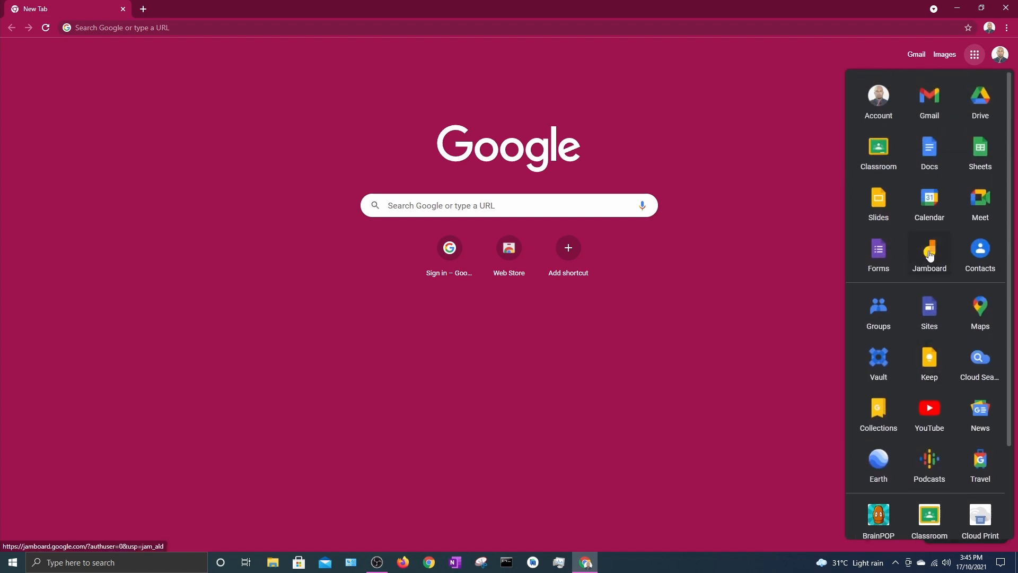
pyautogui.click(880, 154)
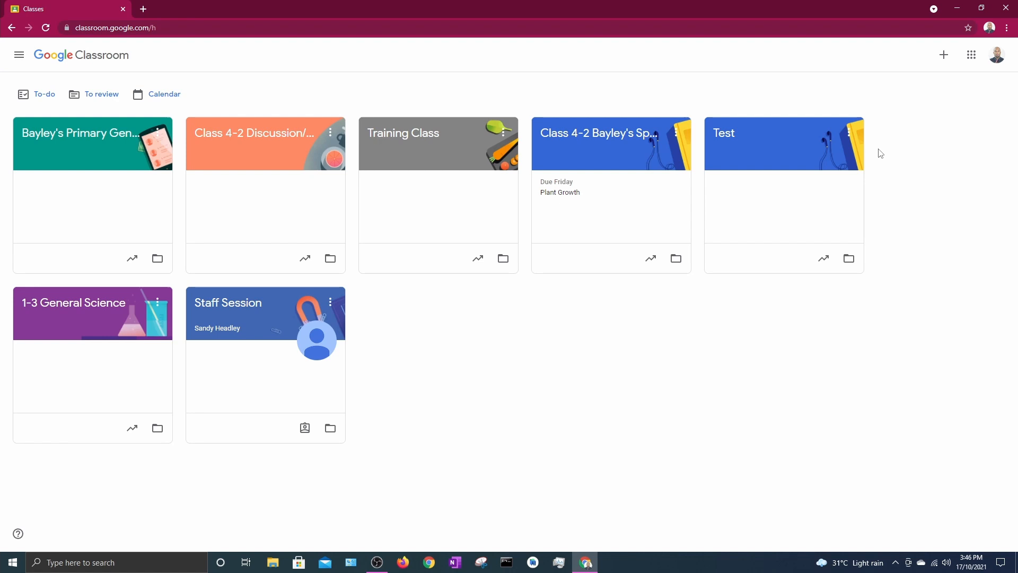
pyautogui.click(725, 133)
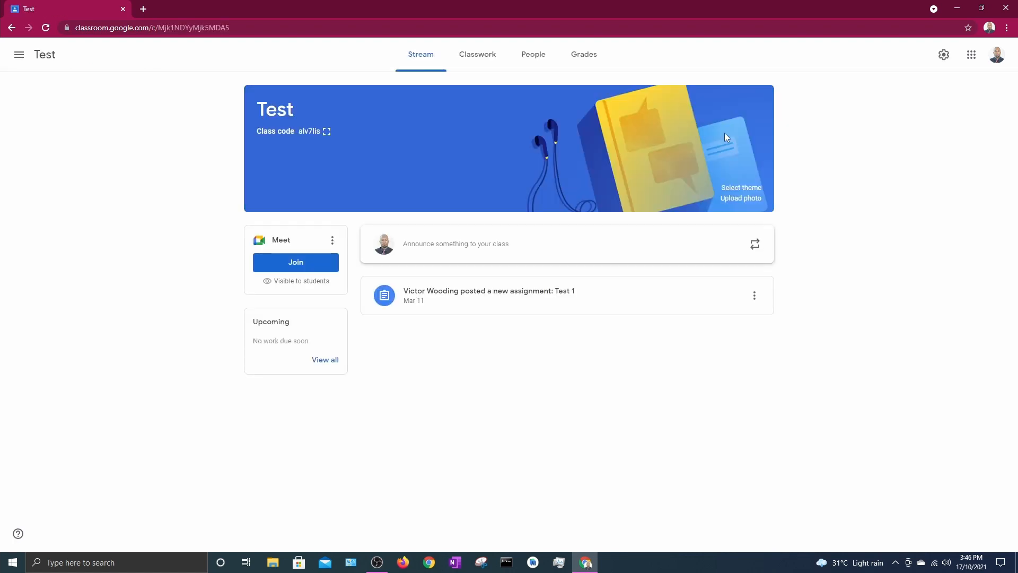
# Step: Open the class's Meet, turn the camera off and join the call
pyautogui.click(313, 260)
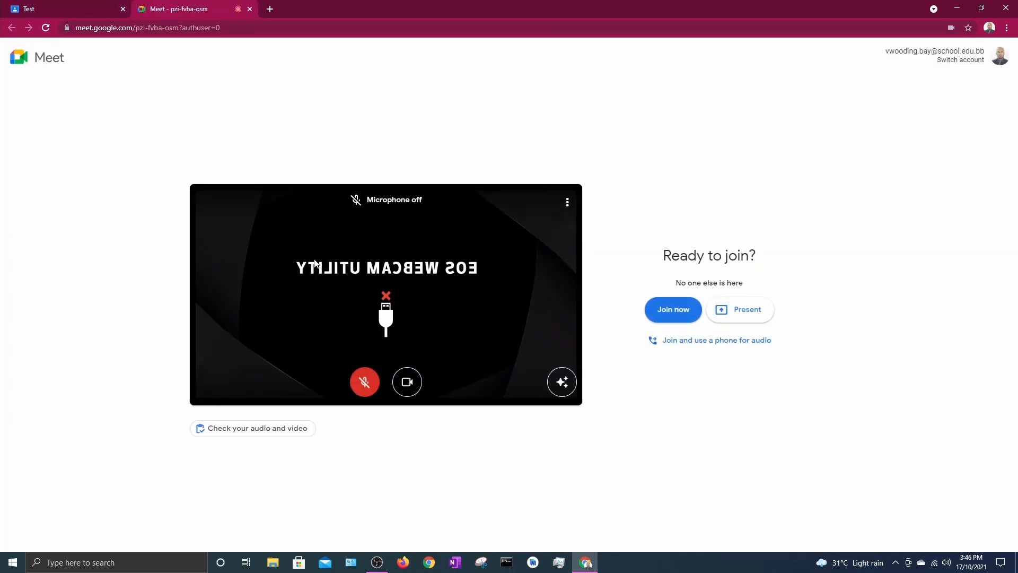
pyautogui.click(407, 381)
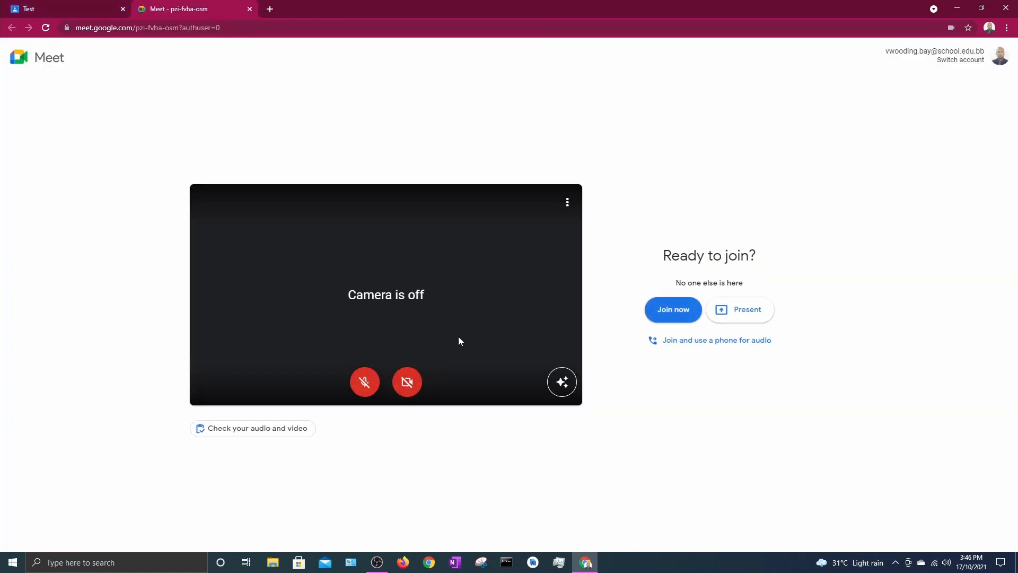
pyautogui.click(672, 311)
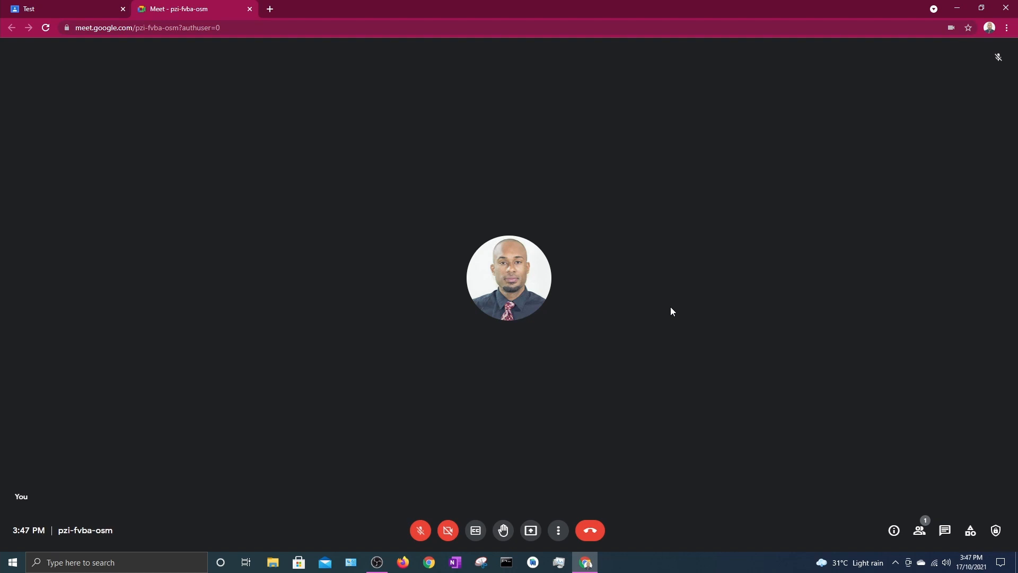
# Step: Start a new Jamboard whiteboard from within the meeting
pyautogui.click(558, 531)
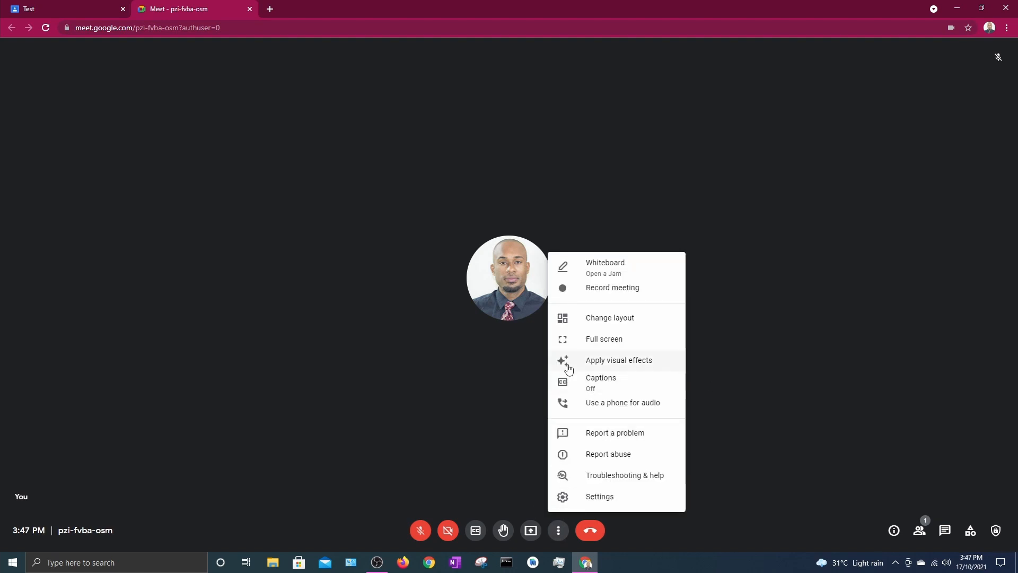
pyautogui.click(611, 274)
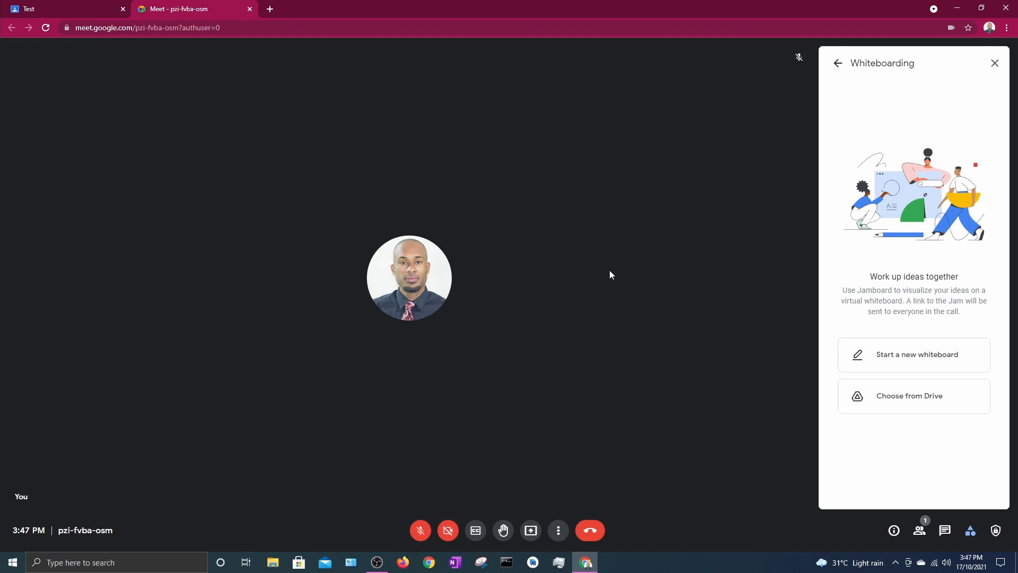
pyautogui.click(911, 357)
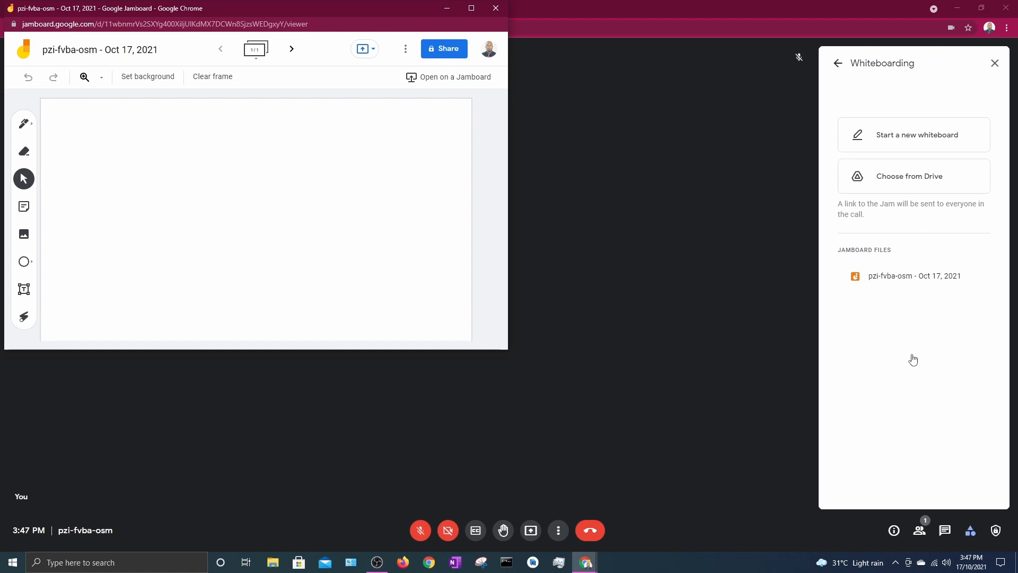
# Step: Present the Jamboard tab to the meeting from the whiteboard's own window
pyautogui.moveTo(329, 8); pyautogui.dragTo(535, 79)
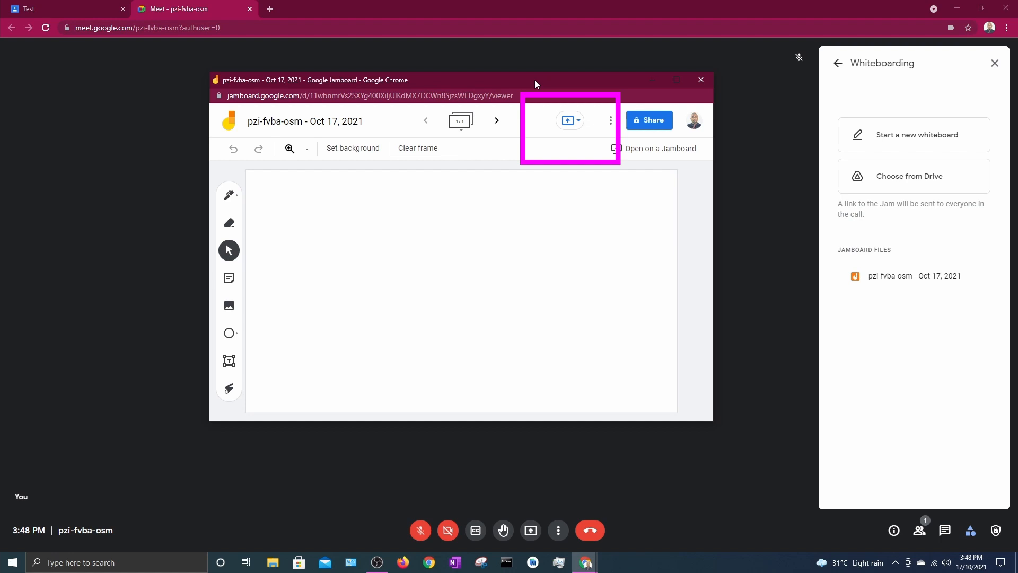
pyautogui.click(577, 121)
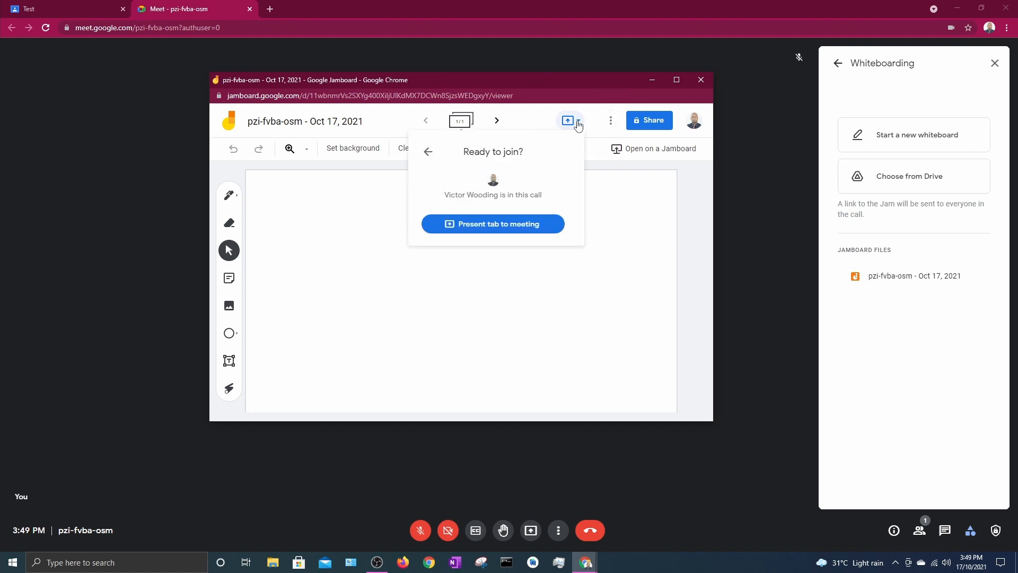
pyautogui.click(536, 224)
pyautogui.click(424, 236)
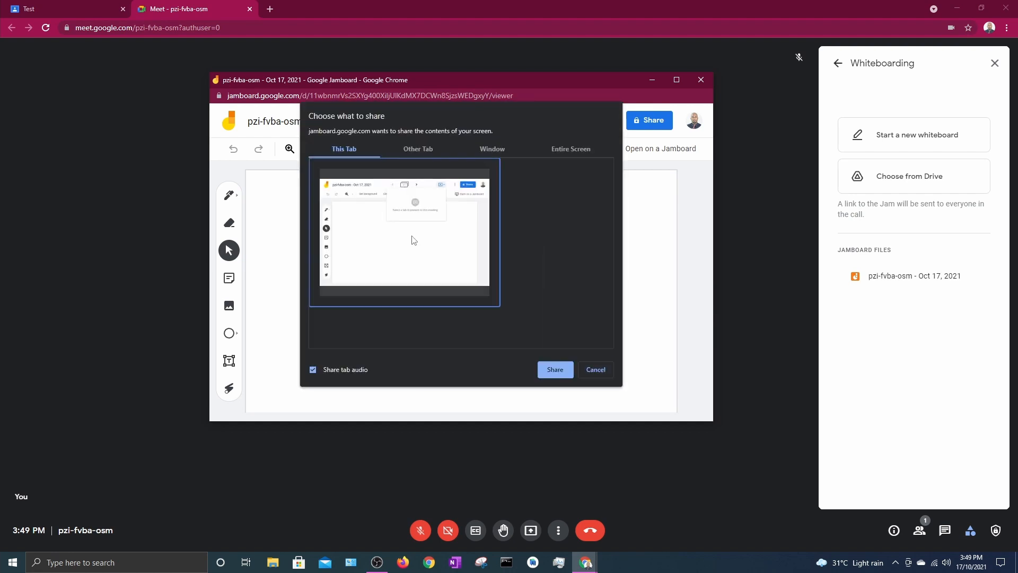
pyautogui.click(555, 369)
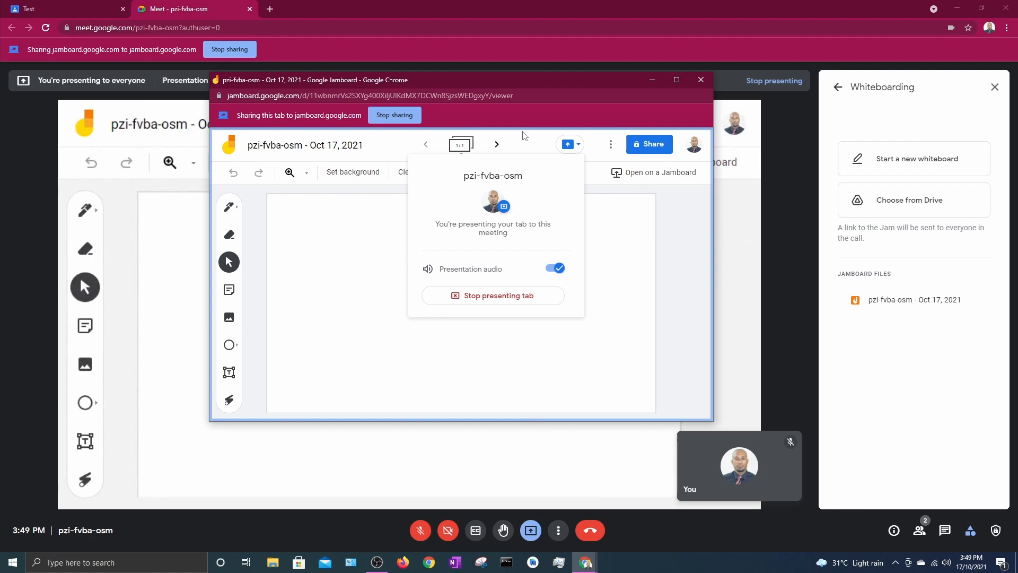
# Step: Arrange the Meet window and the Jamboard window side by side
pyautogui.click(569, 145)
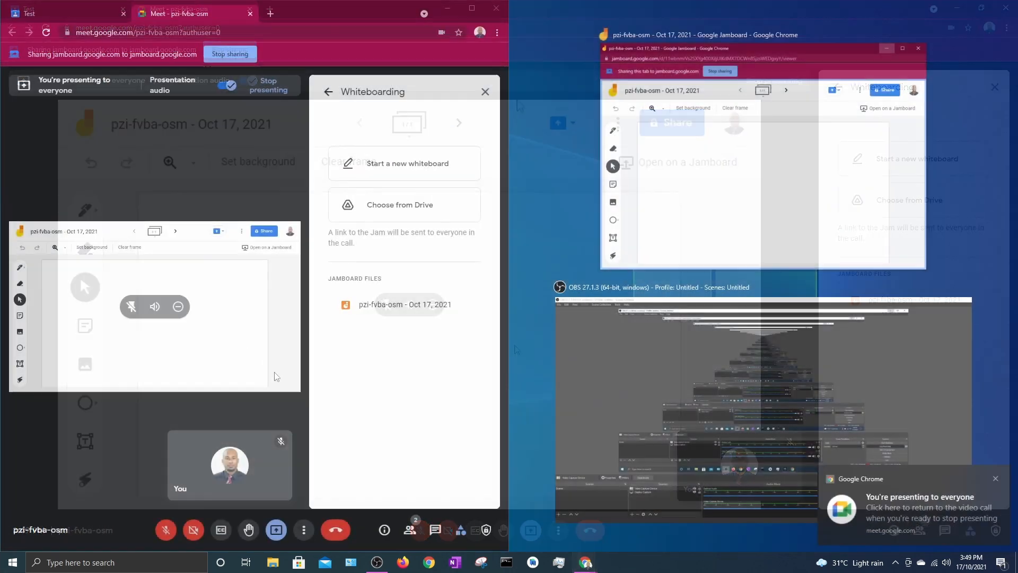
pyautogui.click(731, 173)
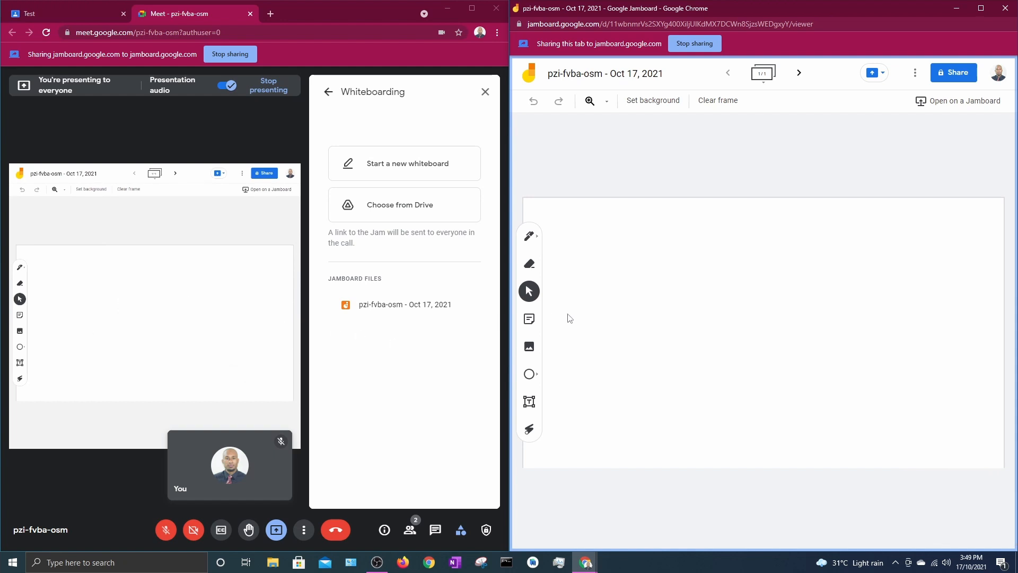
# Step: Draw two freehand pen scribbles on the whiteboard and clear the frame
pyautogui.click(529, 237)
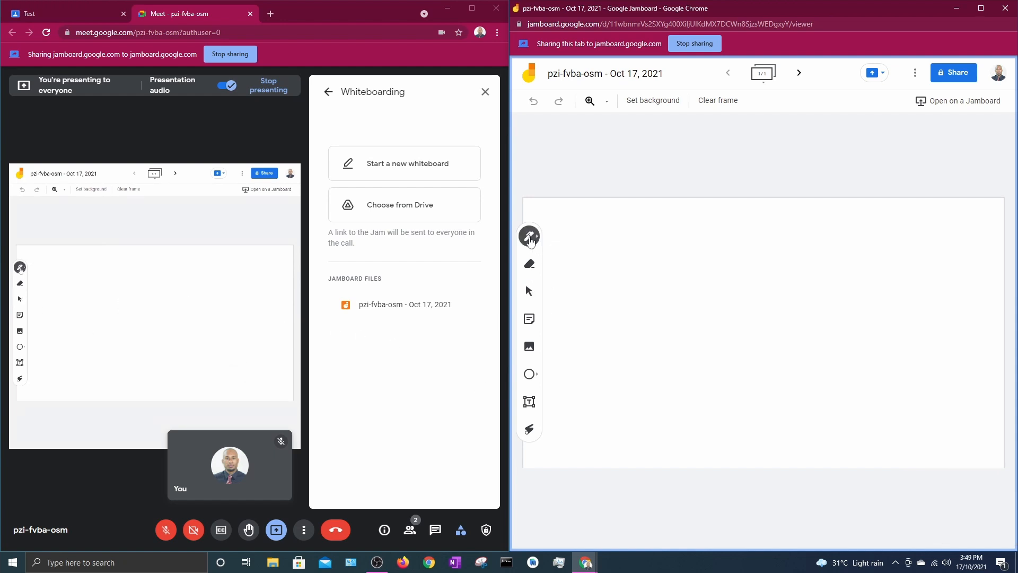
pyautogui.moveTo(669, 298)
pyautogui.mouseDown()
pyautogui.moveTo(718, 352)
pyautogui.moveTo(758, 349)
pyautogui.mouseUp()
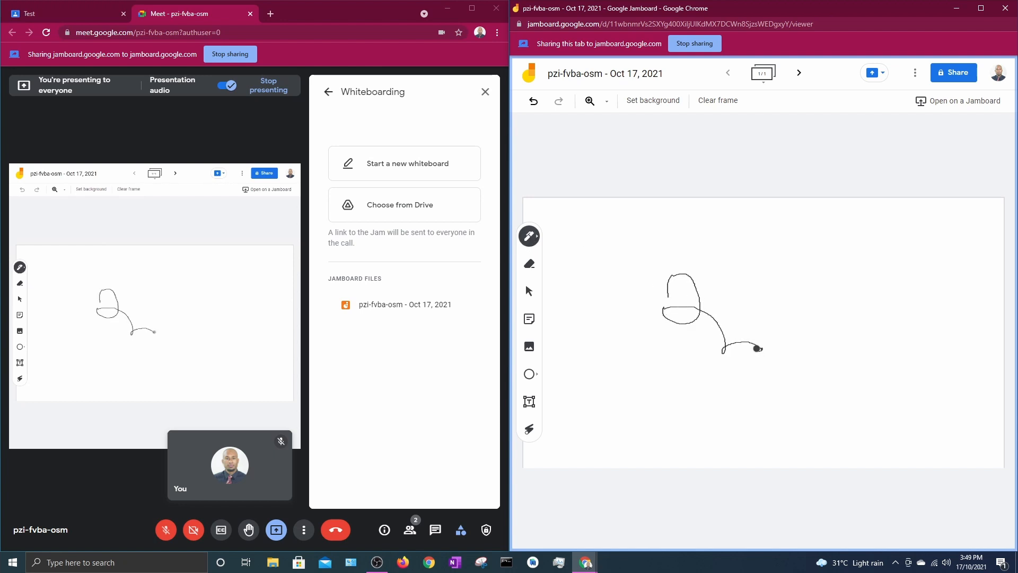
pyautogui.moveTo(854, 303)
pyautogui.mouseDown()
pyautogui.moveTo(822, 332)
pyautogui.moveTo(856, 365)
pyautogui.mouseUp()
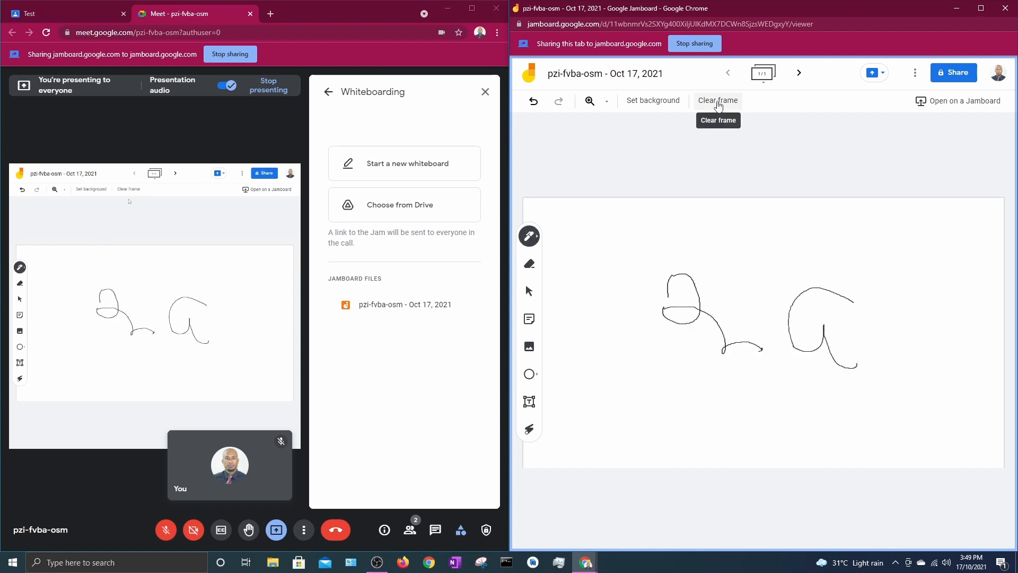
pyautogui.click(717, 103)
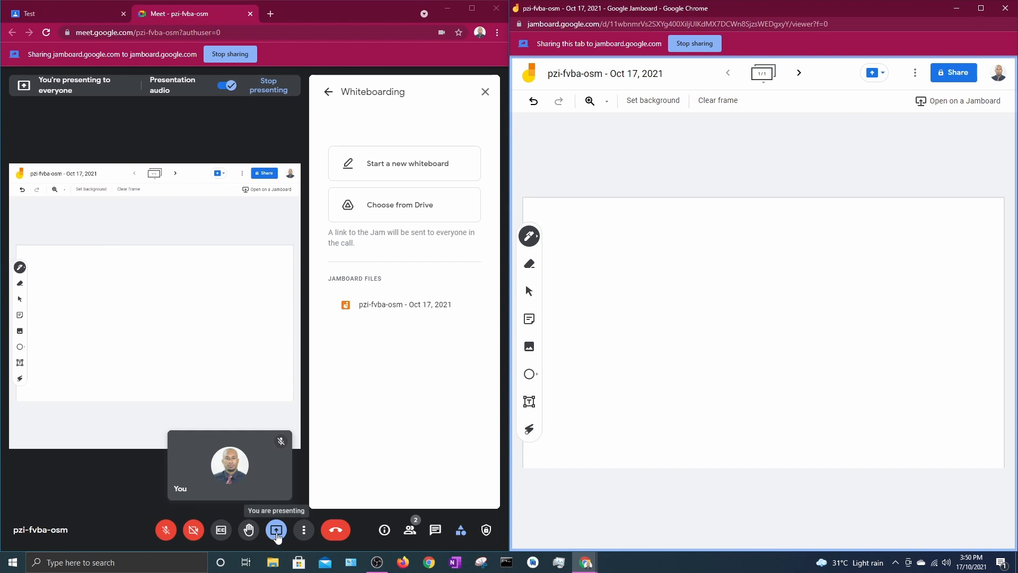
# Step: Stop the current presentation and present the Jamboard tab again, this time from the Meet call
pyautogui.click(276, 530)
pyautogui.click(284, 495)
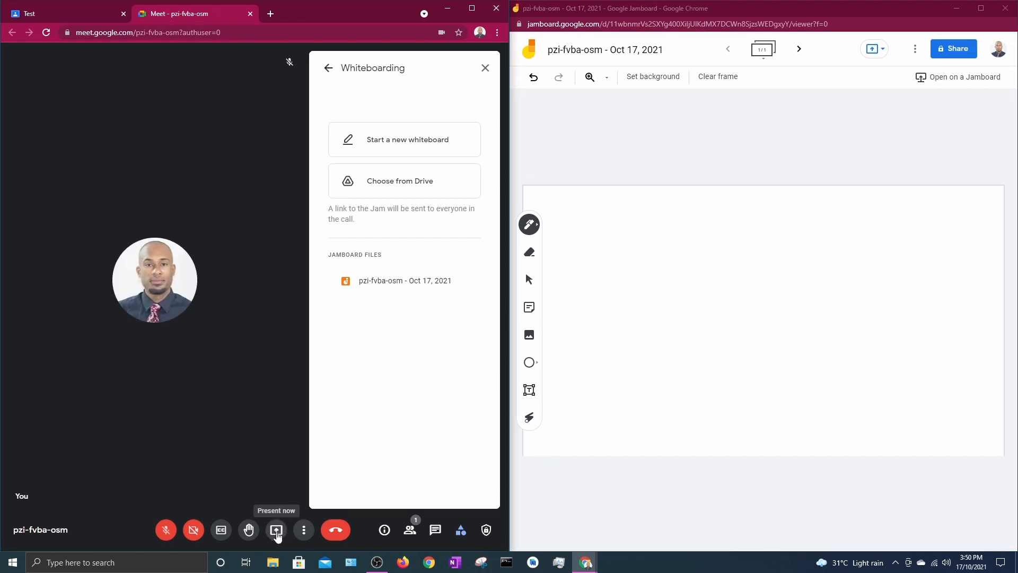
pyautogui.click(277, 530)
pyautogui.click(305, 497)
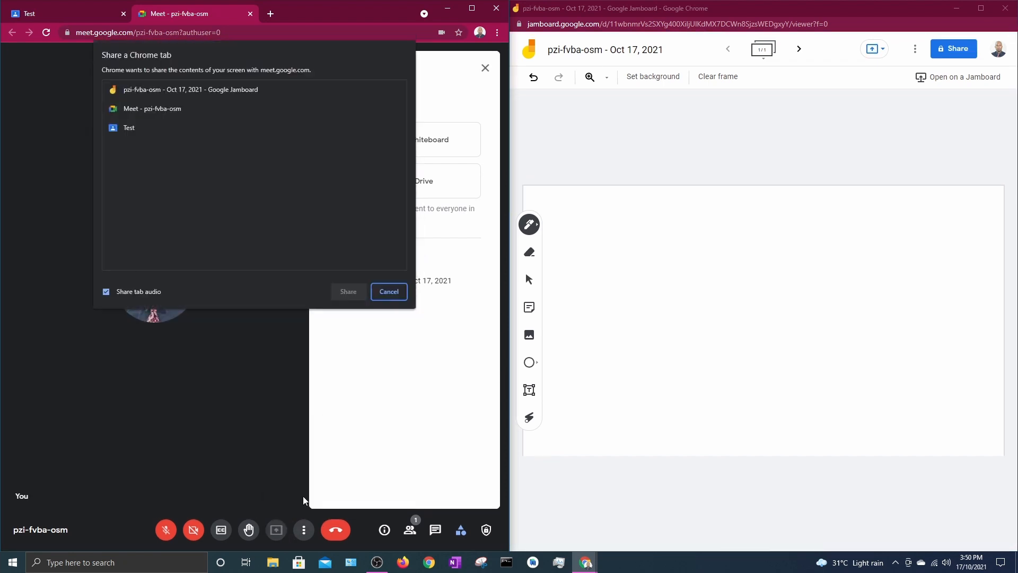
pyautogui.click(207, 89)
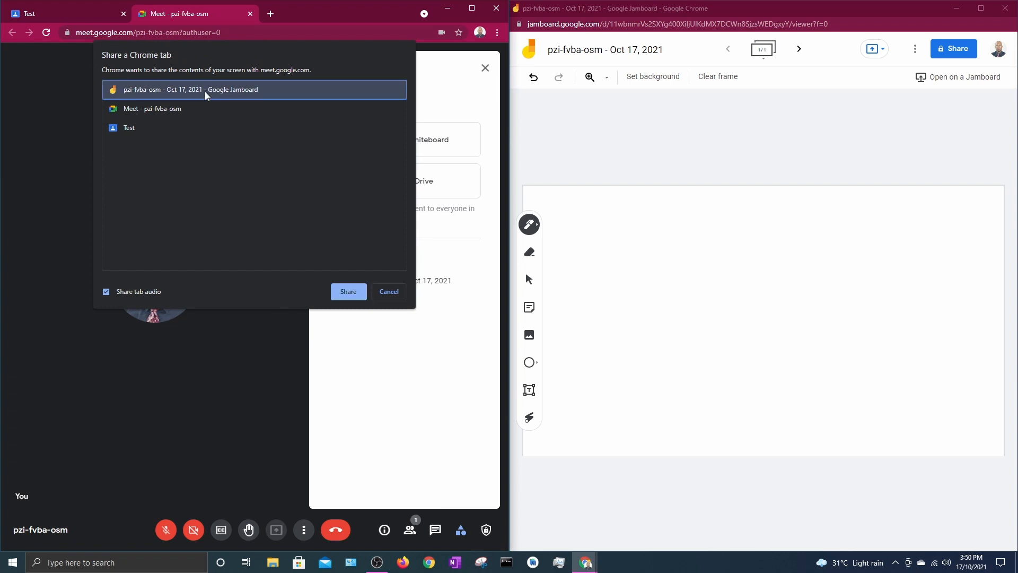
pyautogui.click(348, 292)
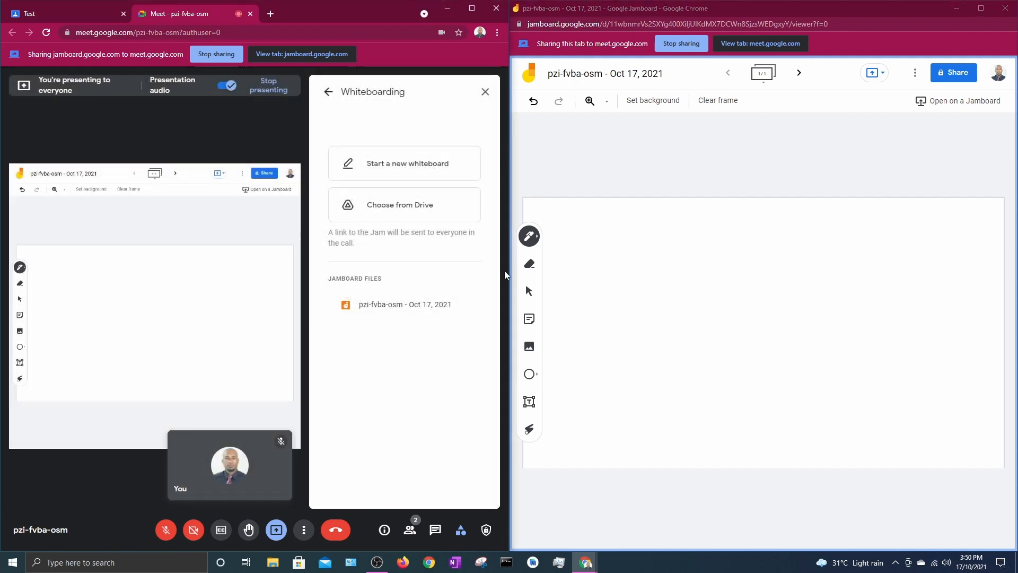
# Step: Handwrite "Hello" on the whiteboard with the pen and rub it out with the eraser
pyautogui.click(529, 235)
pyautogui.click(588, 245)
pyautogui.moveTo(595, 265); pyautogui.dragTo(599, 311)
pyautogui.moveTo(606, 260)
pyautogui.mouseDown()
pyautogui.moveTo(614, 307)
pyautogui.moveTo(611, 289)
pyautogui.mouseUp()
pyautogui.moveTo(623, 293); pyautogui.dragTo(644, 308)
pyautogui.moveTo(655, 266)
pyautogui.mouseDown()
pyautogui.moveTo(661, 315)
pyautogui.moveTo(697, 293)
pyautogui.mouseUp()
pyautogui.click(529, 263)
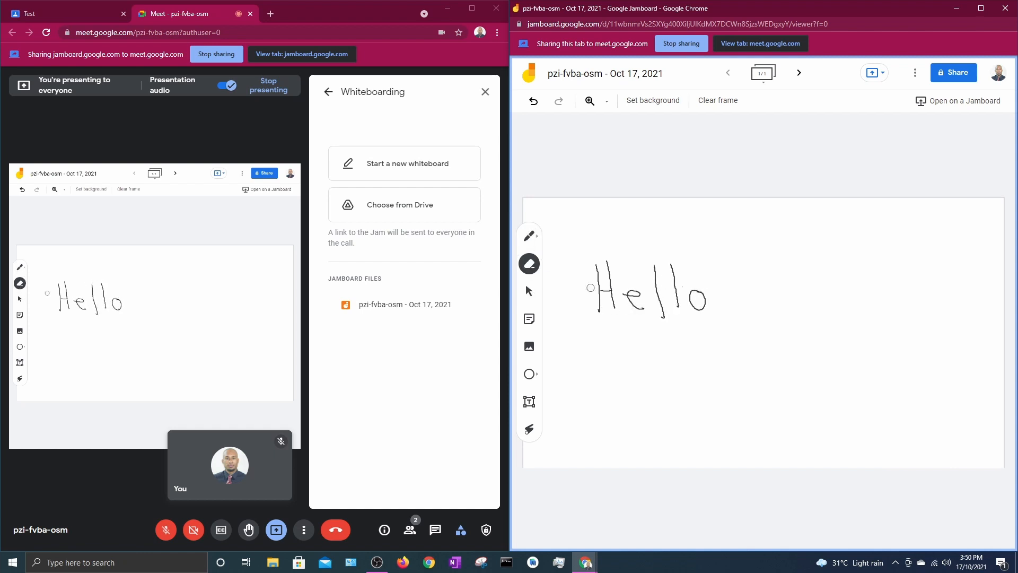
pyautogui.moveTo(588, 286)
pyautogui.mouseDown()
pyautogui.moveTo(617, 306)
pyautogui.moveTo(660, 313)
pyautogui.moveTo(673, 267)
pyautogui.moveTo(697, 299)
pyautogui.moveTo(671, 273)
pyautogui.mouseUp()
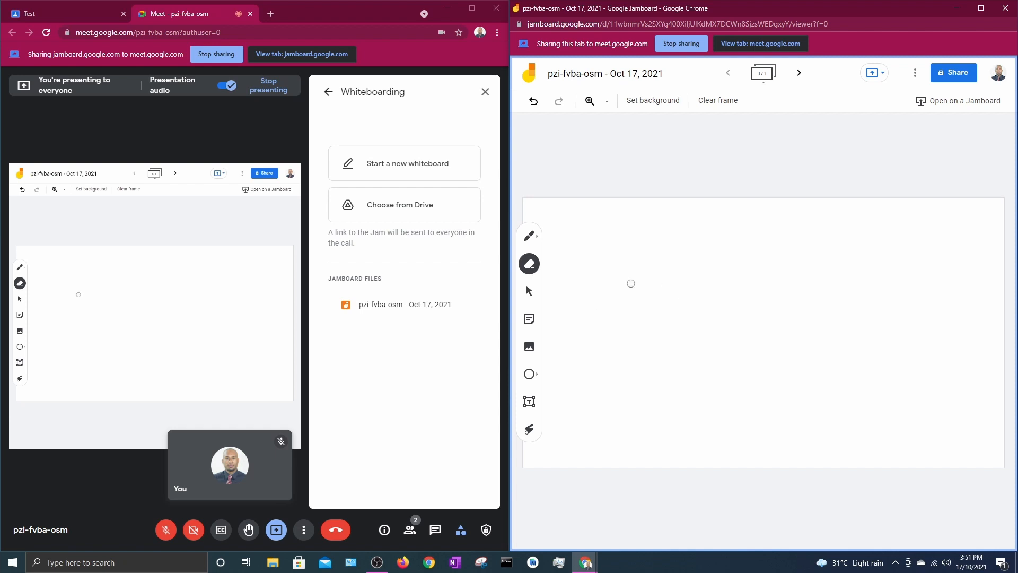
# Step: Set the whiteboard's background to the ruled-lines pattern
pyautogui.click(653, 100)
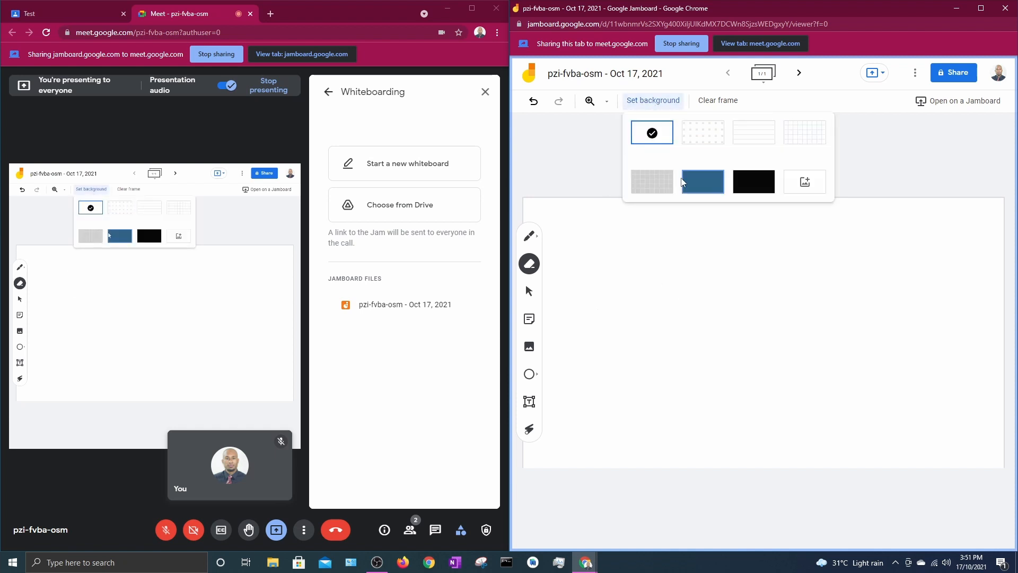
pyautogui.click(753, 140)
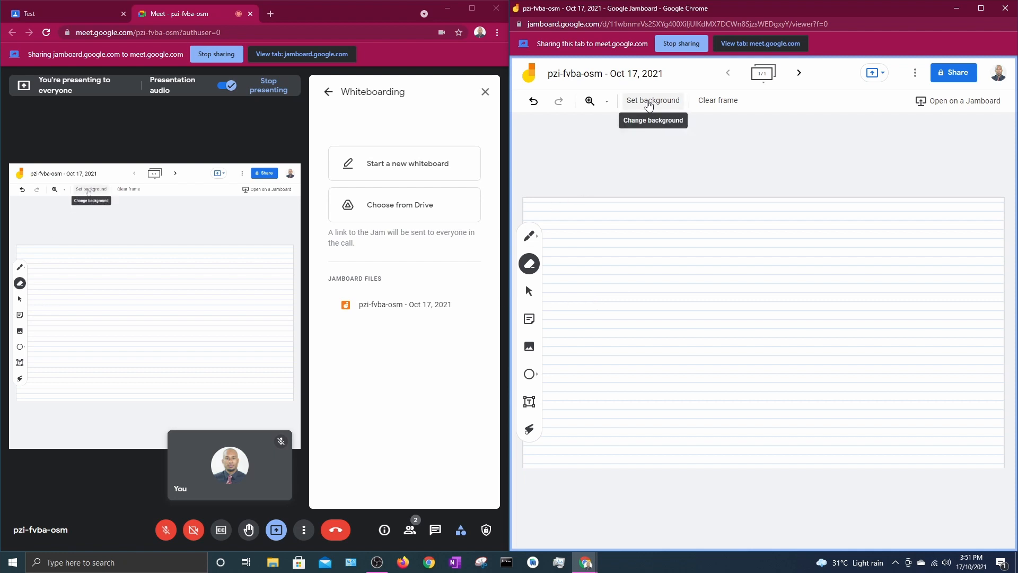
# Step: Set the whiteboard's background to a beige blurred-circles picture found through a Google image search for "free backgrounds"
pyautogui.click(650, 102)
pyautogui.click(804, 182)
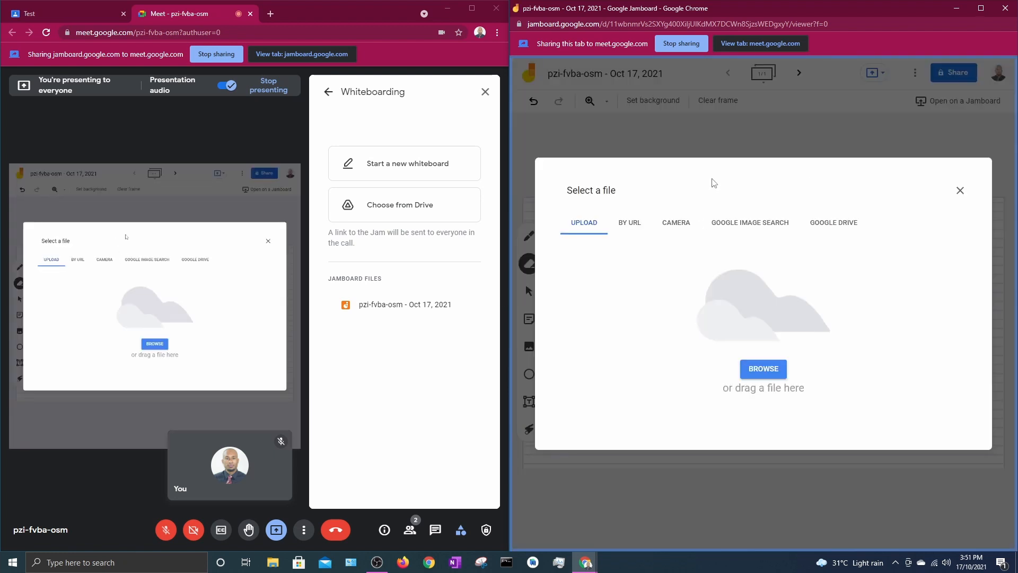
pyautogui.click(743, 227)
pyautogui.write('free back')
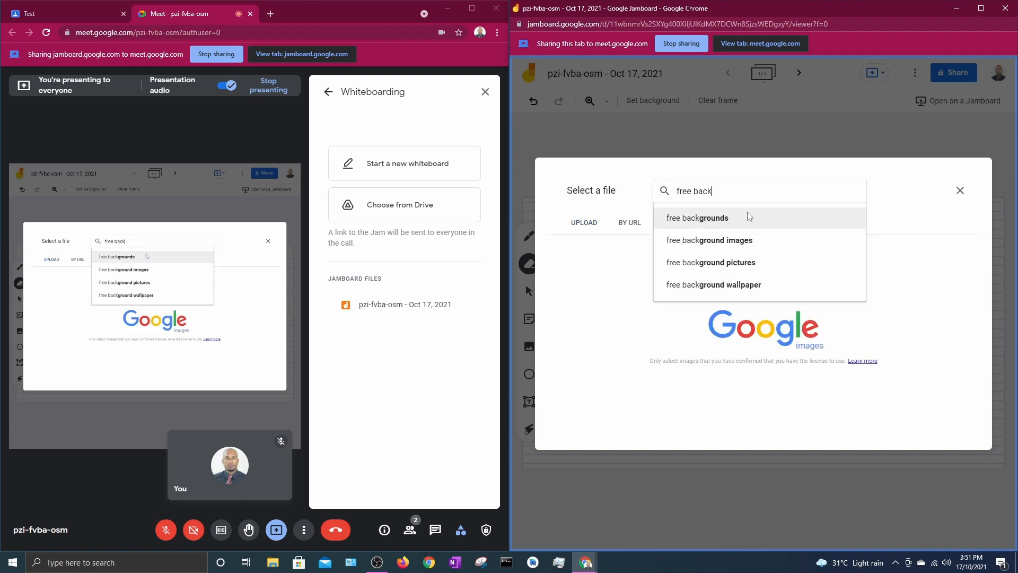
pyautogui.click(749, 216)
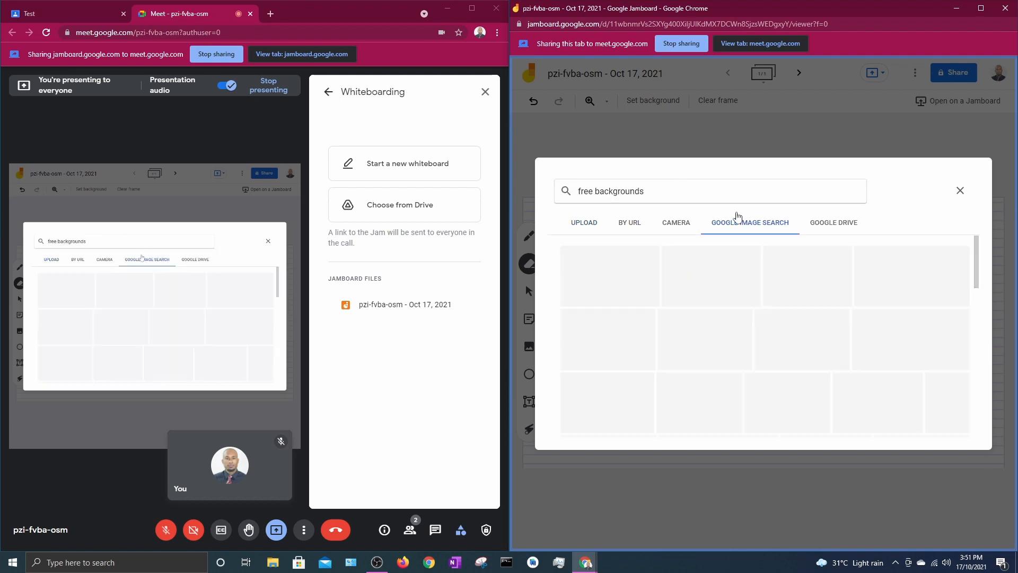
pyautogui.scroll(-5, 771, 332)
pyautogui.scroll(-10, 772, 333)
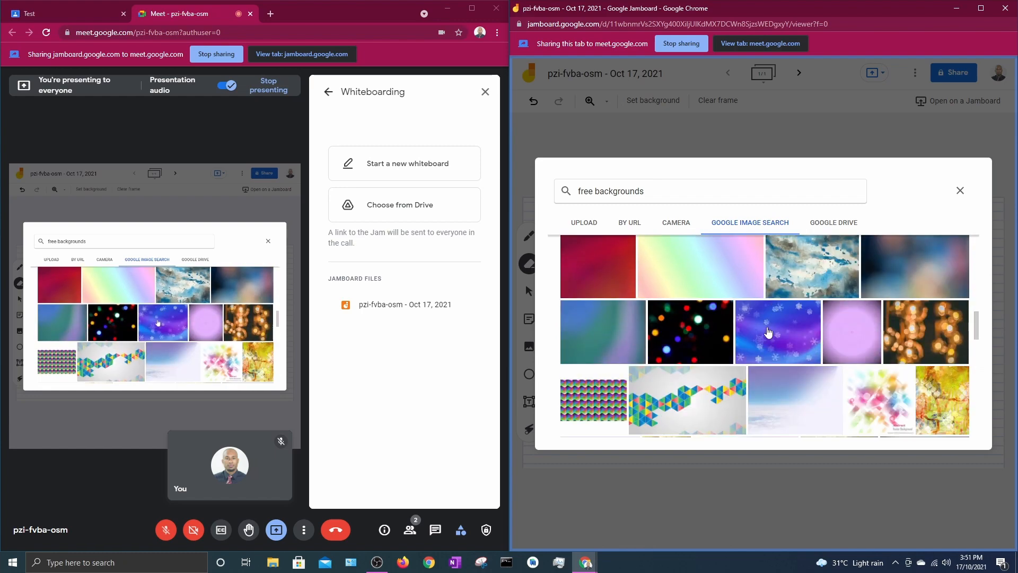
pyautogui.scroll(-10, 767, 333)
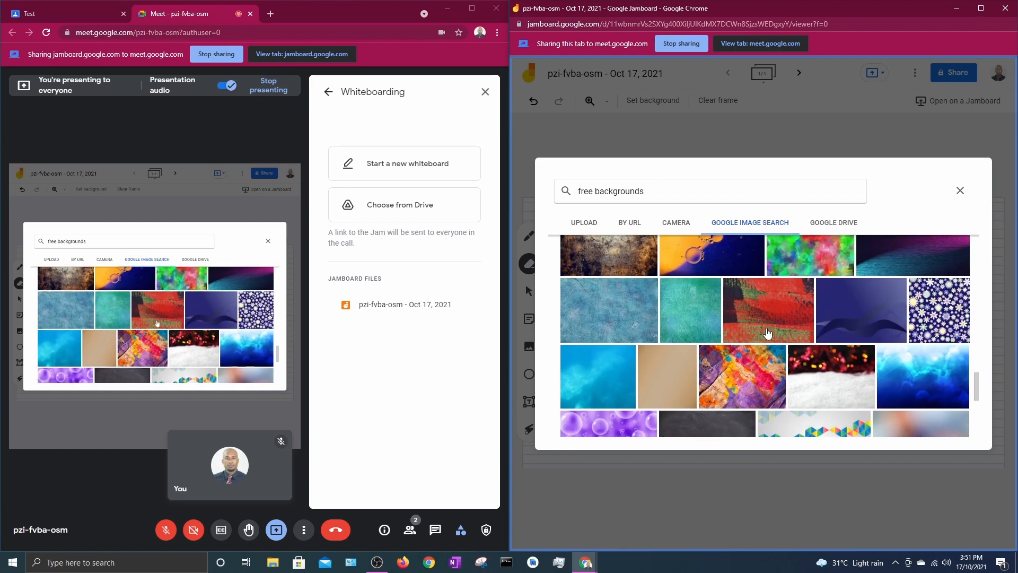
pyautogui.scroll(-5, 767, 334)
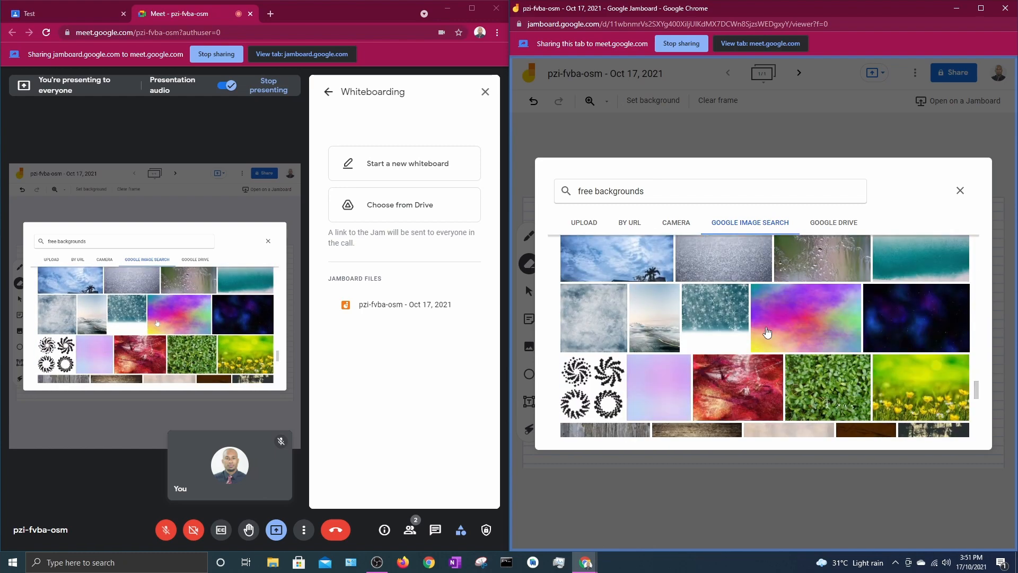
pyautogui.click(788, 345)
pyautogui.click(868, 425)
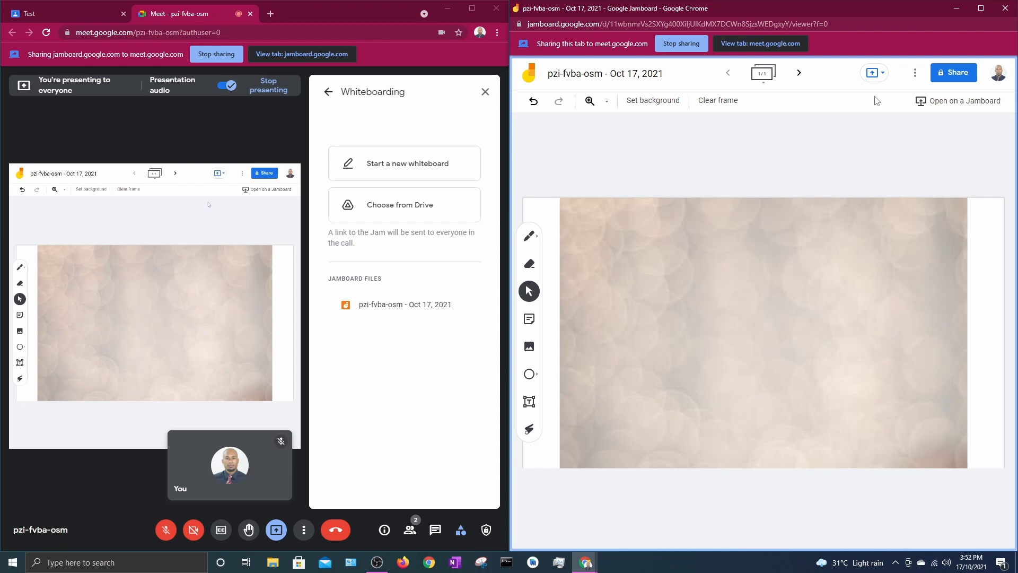
# Step: Detach the Jamboard window from the side-by-side layout
pyautogui.moveTo(805, 8); pyautogui.dragTo(756, 111)
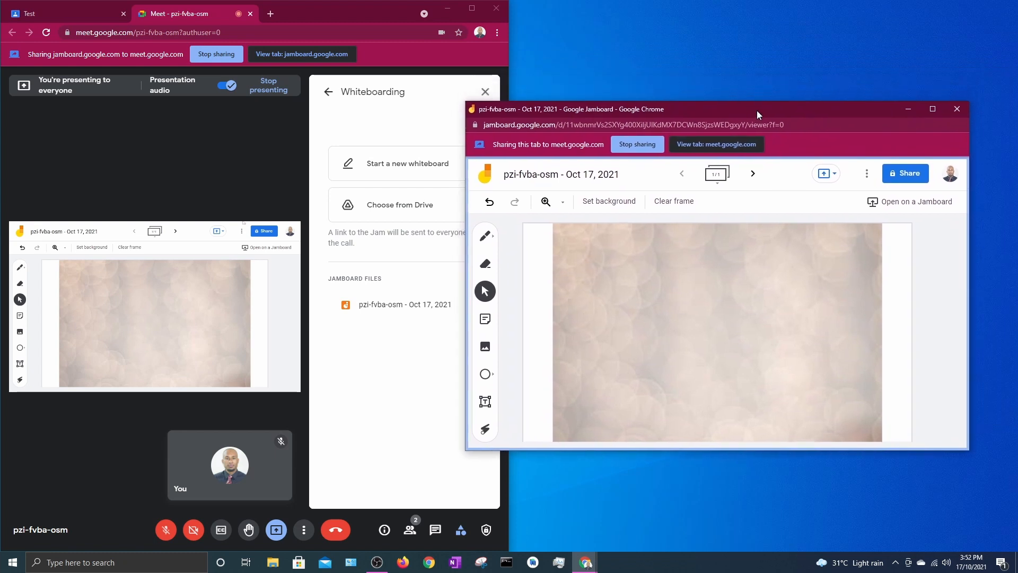
# Step: Resize the Jamboard window and dock it beside the Meet window so that each fills half of the screen
pyautogui.moveTo(463, 101); pyautogui.dragTo(276, 2)
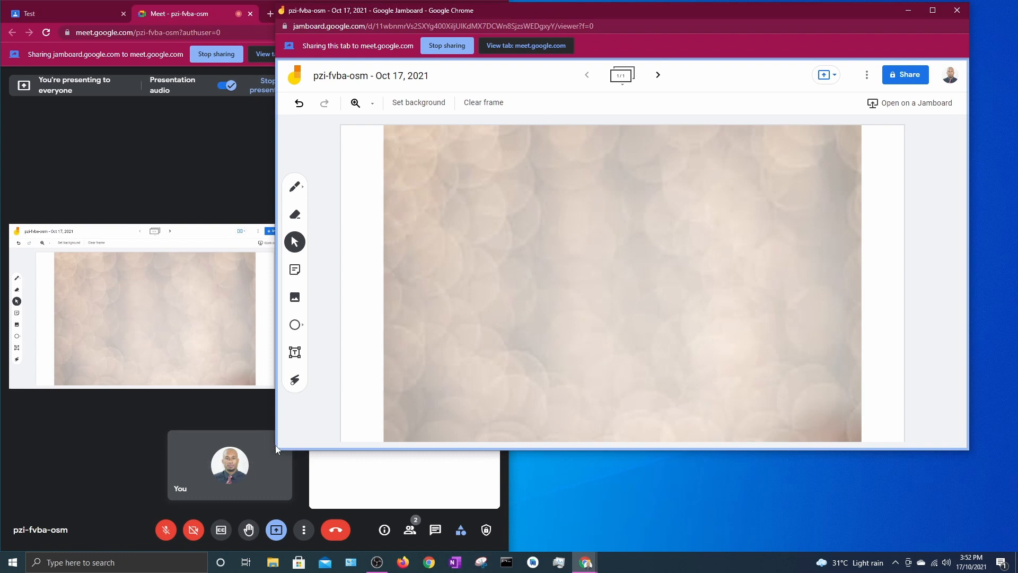
pyautogui.moveTo(273, 450); pyautogui.dragTo(344, 426)
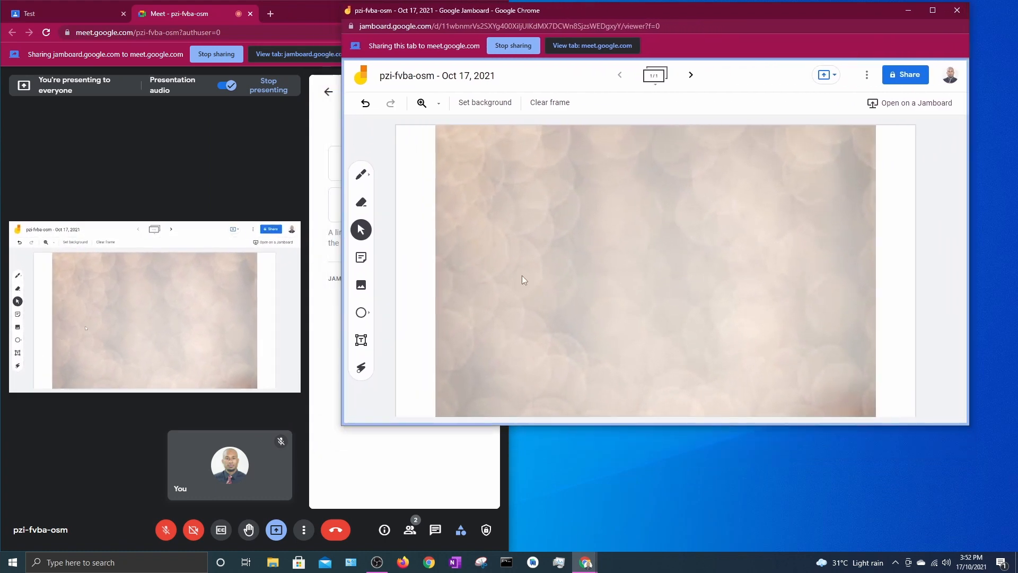
pyautogui.press('super+Right')
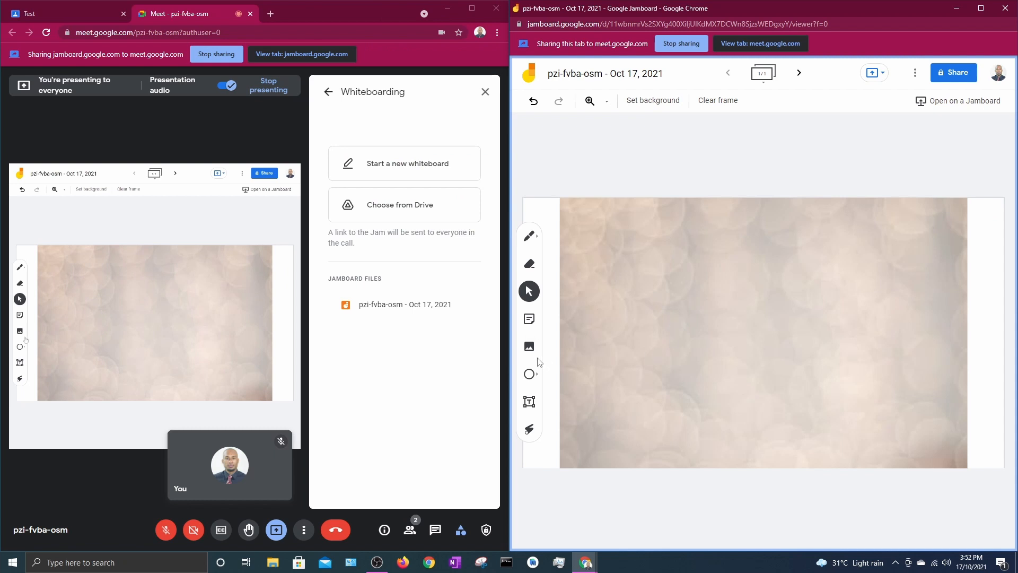
# Step: Draw a small circle near the whiteboard's upper edge and a rectangle beside it
pyautogui.click(529, 374)
pyautogui.moveTo(585, 270); pyautogui.dragTo(625, 304)
pyautogui.click(529, 375)
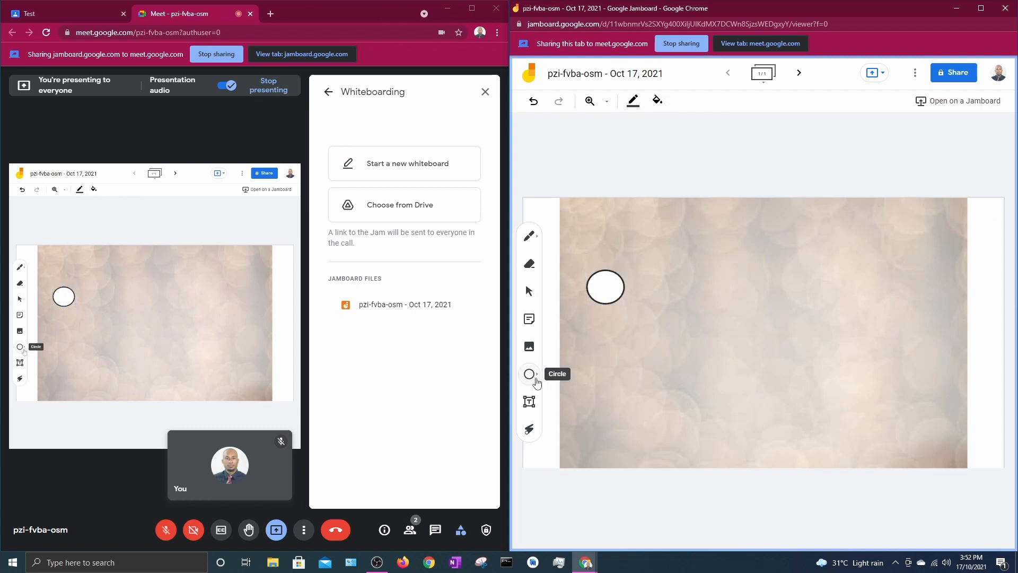
pyautogui.click(584, 373)
pyautogui.moveTo(679, 266); pyautogui.dragTo(747, 319)
# Step: Give the rectangle a light blue fill and a green border
pyautogui.click(746, 269)
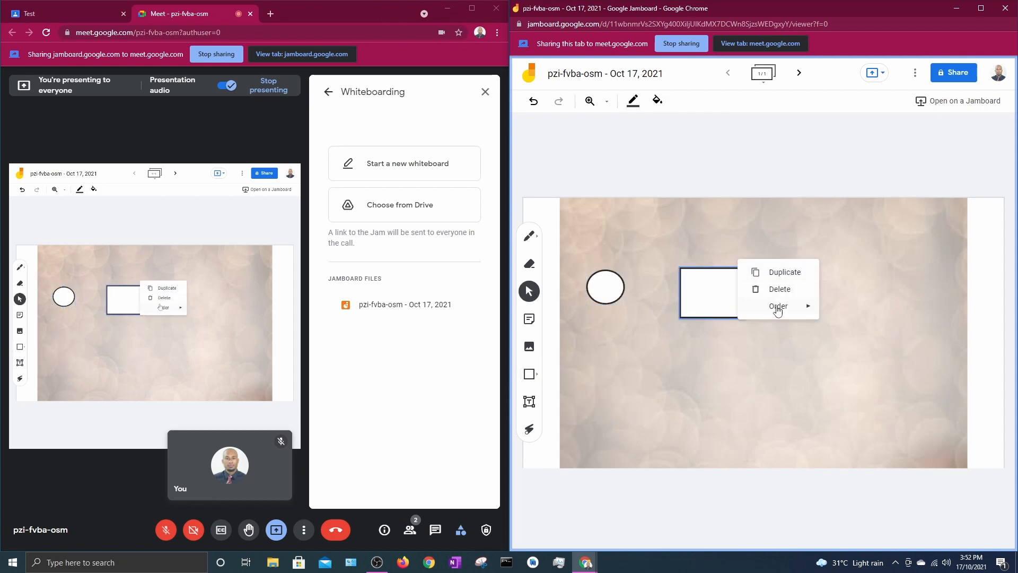
pyautogui.click(711, 240)
pyautogui.click(711, 288)
pyautogui.click(657, 101)
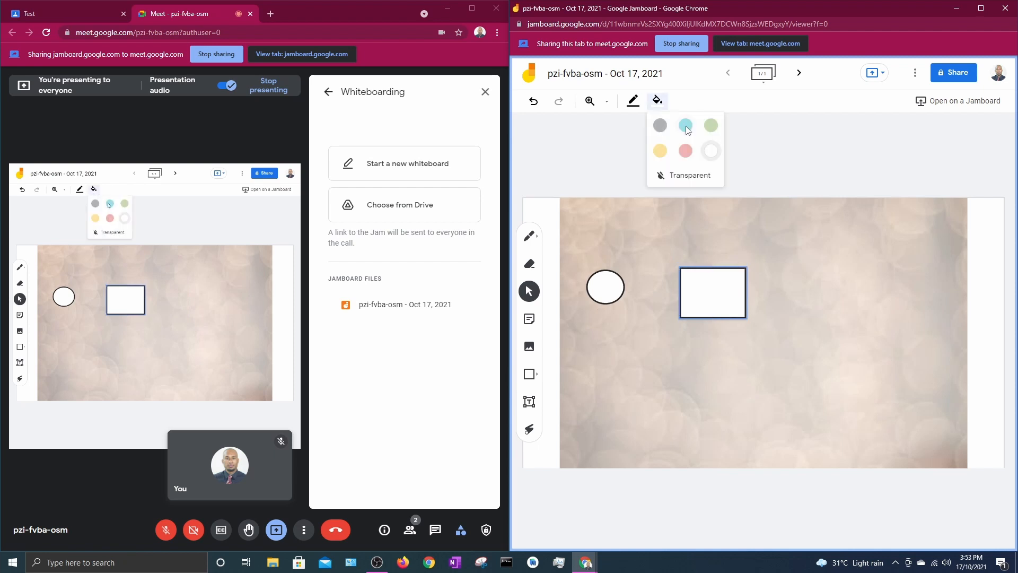
pyautogui.click(686, 126)
pyautogui.click(635, 107)
pyautogui.click(660, 250)
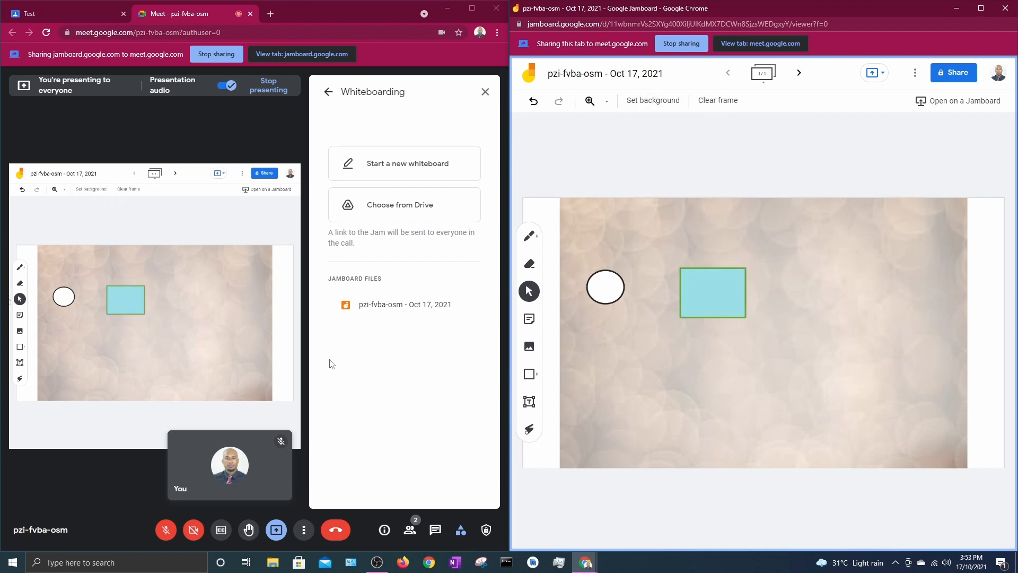
# Step: Draw a large triangle beside the rectangle and give it a light red fill and a yellow border
pyautogui.click(529, 374)
pyautogui.moveTo(804, 257); pyautogui.dragTo(911, 347)
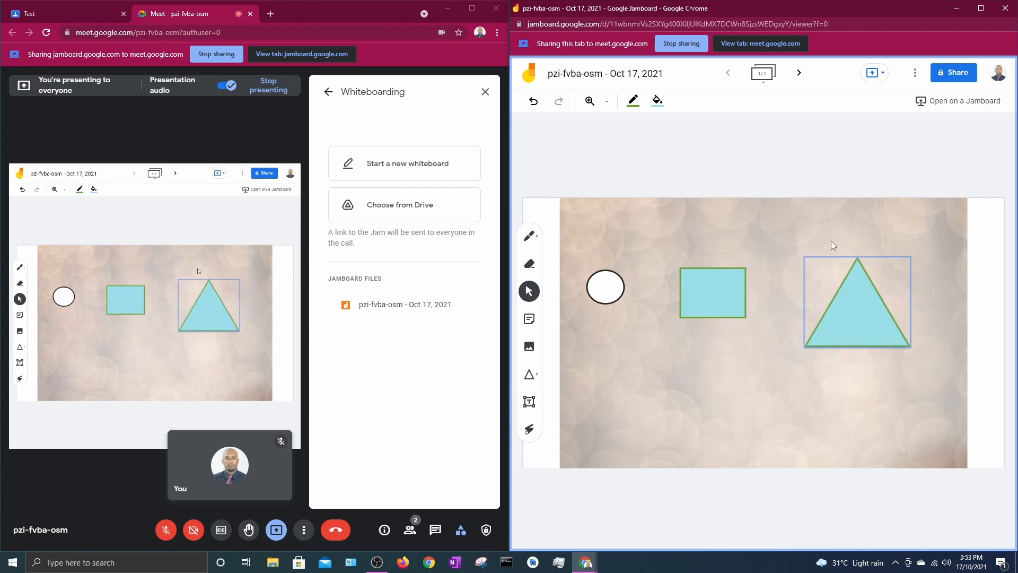
pyautogui.click(657, 100)
pyautogui.click(684, 151)
pyautogui.click(633, 101)
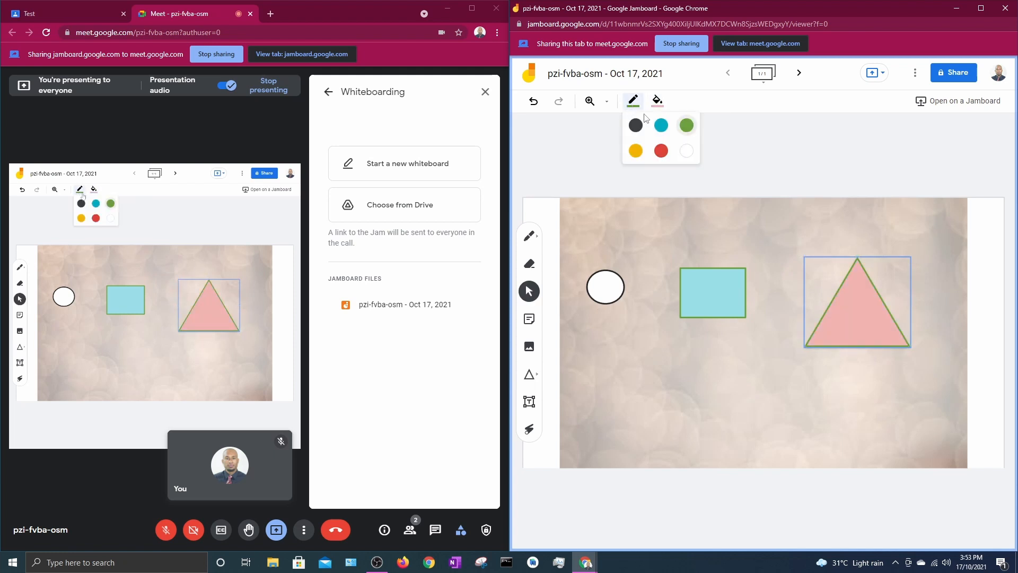
pyautogui.click(636, 151)
pyautogui.click(657, 182)
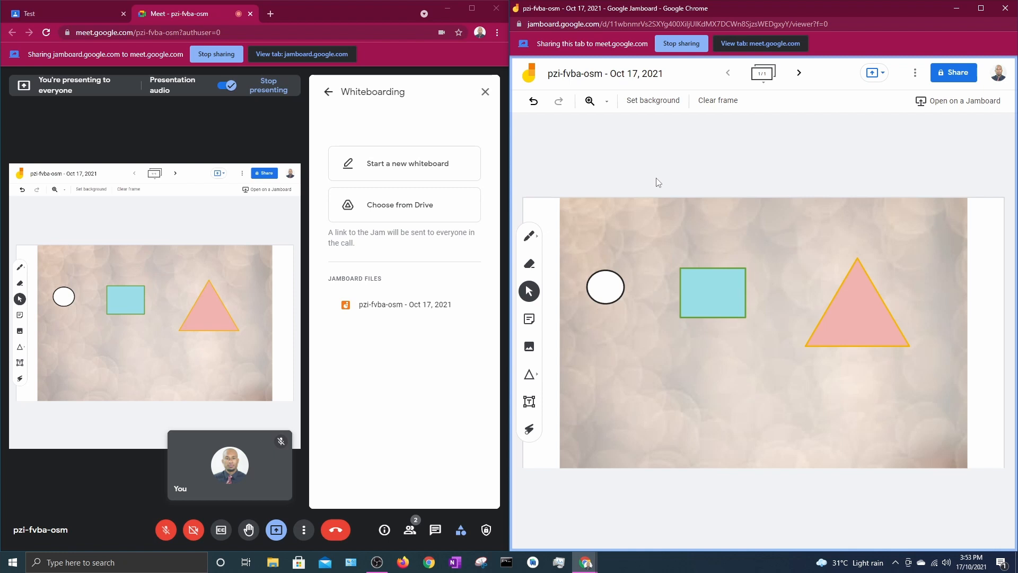
# Step: Clear the shapes from the frame and insert the "Tree" image from the computer's Pictures folder
pyautogui.click(716, 101)
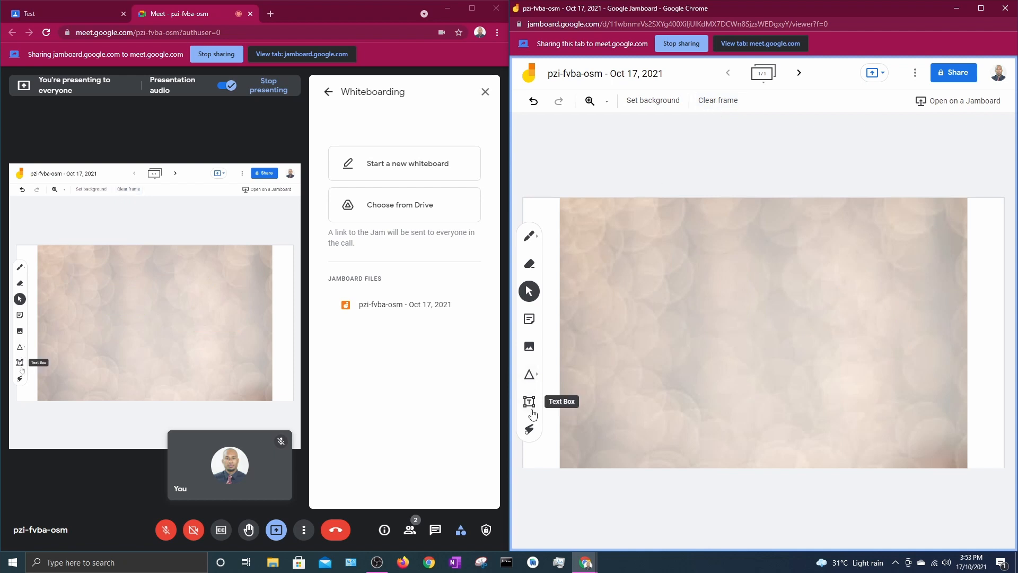
pyautogui.click(529, 347)
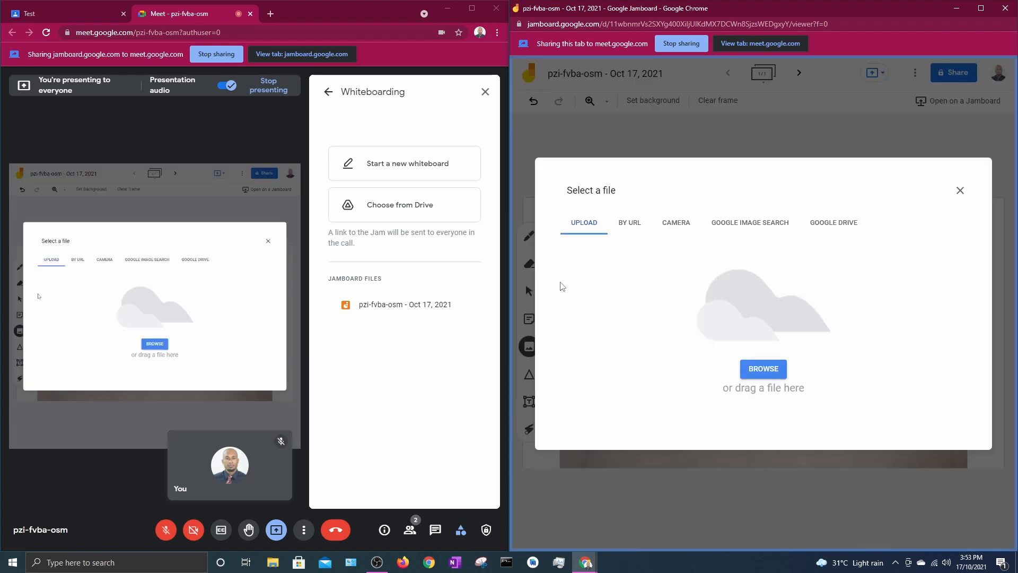
pyautogui.click(764, 369)
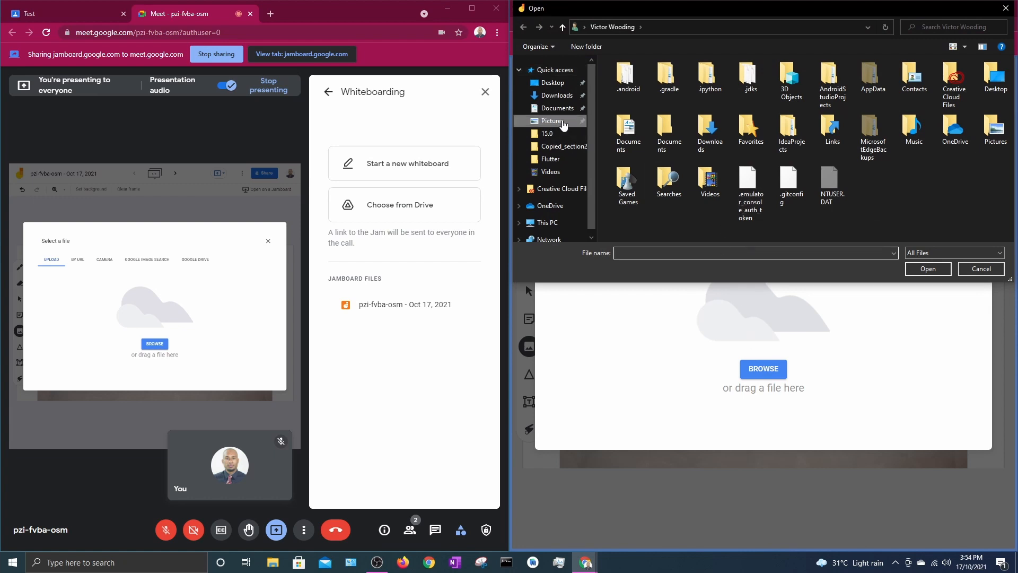
pyautogui.click(562, 122)
pyautogui.click(986, 165)
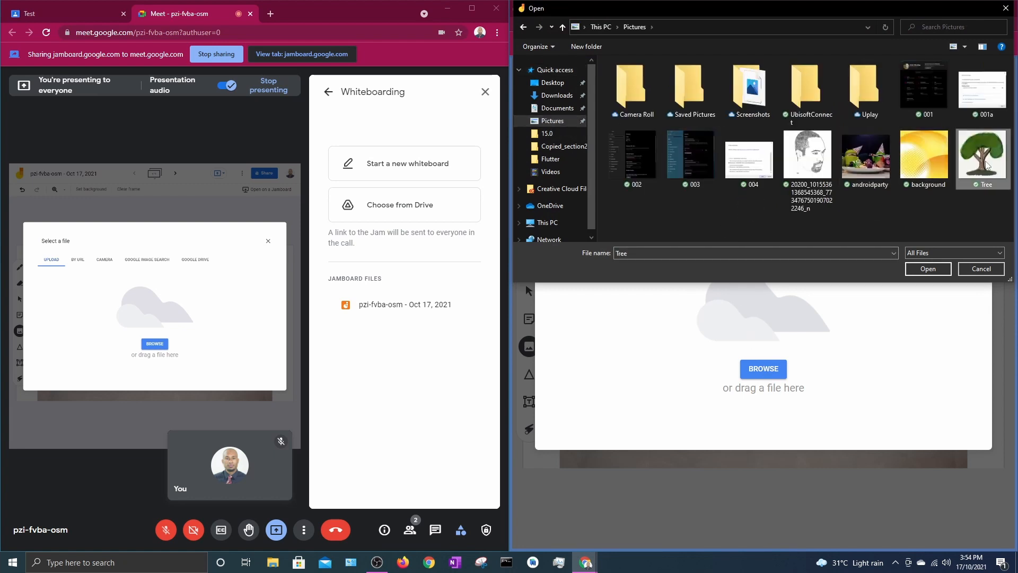
pyautogui.click(937, 269)
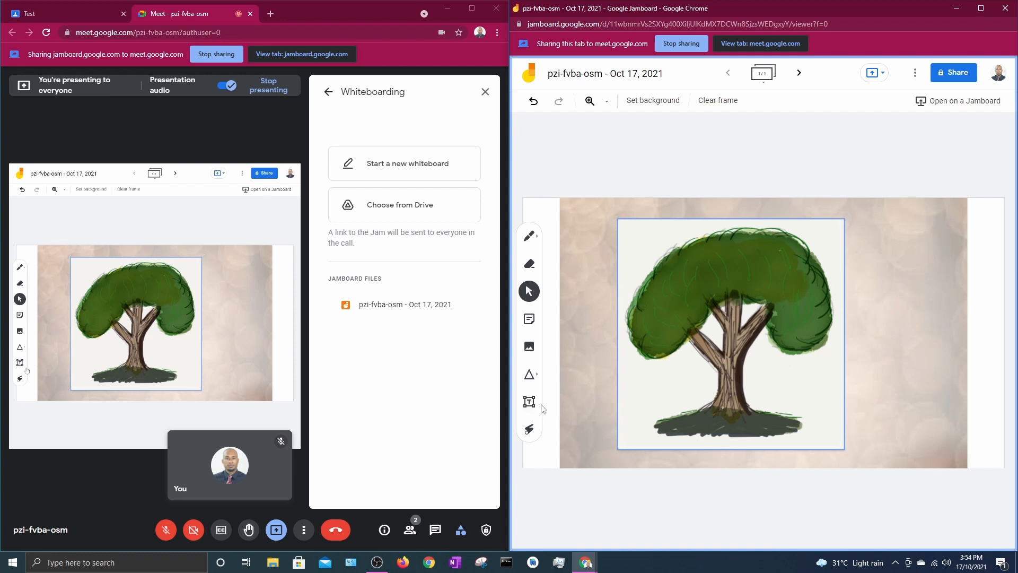
# Step: Clear the frame and insert the first kangaroo picture found through a Google image search for "kangaroo"
pyautogui.click(717, 100)
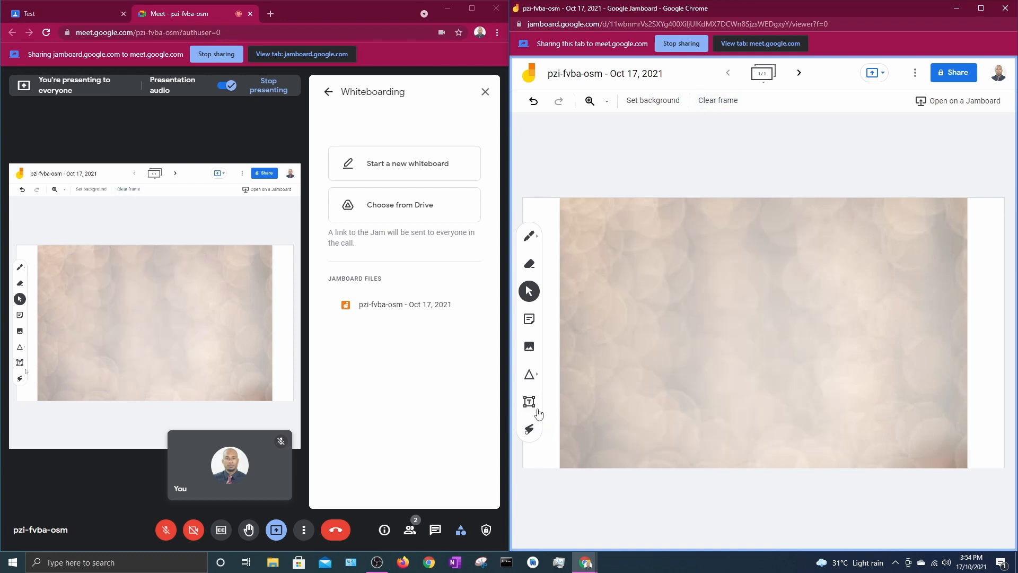
pyautogui.click(529, 346)
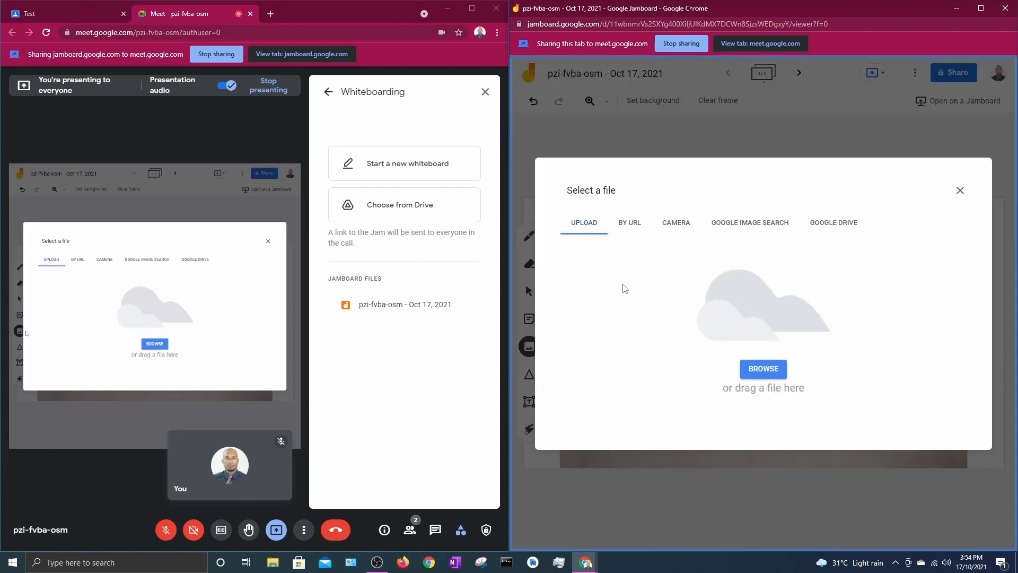
pyautogui.click(734, 223)
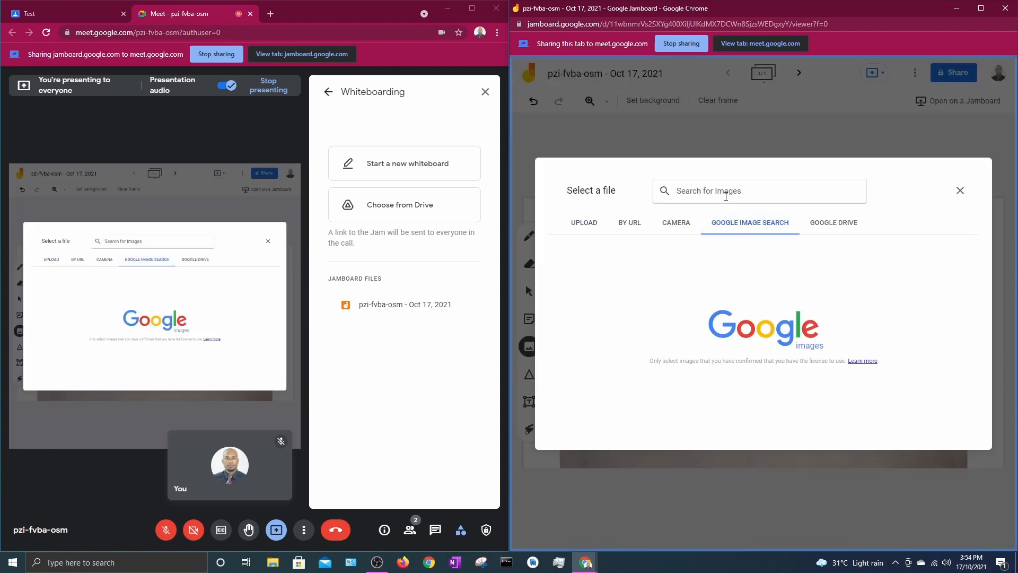
pyautogui.click(726, 196)
pyautogui.write('ka')
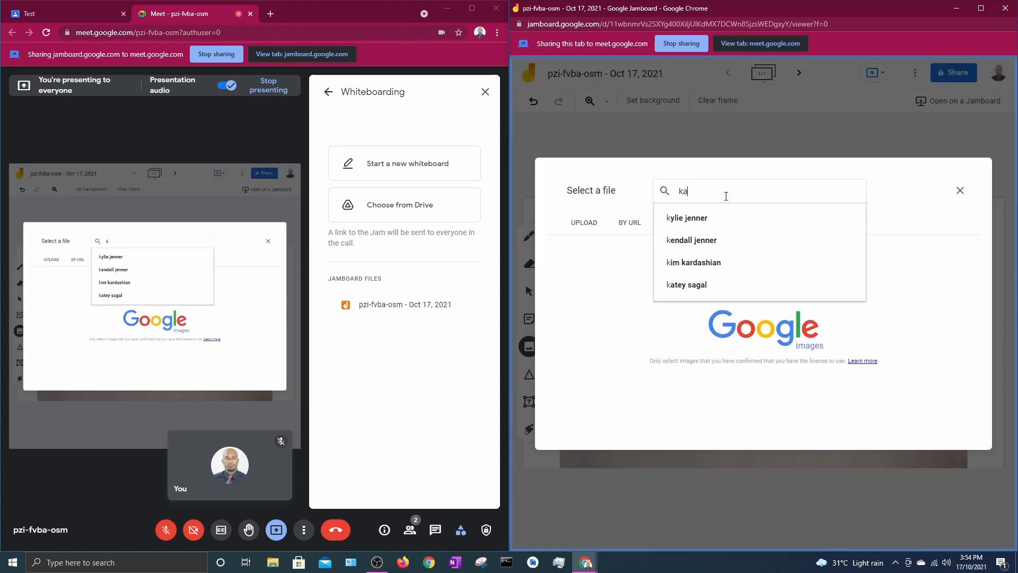
pyautogui.write('ngaroo')
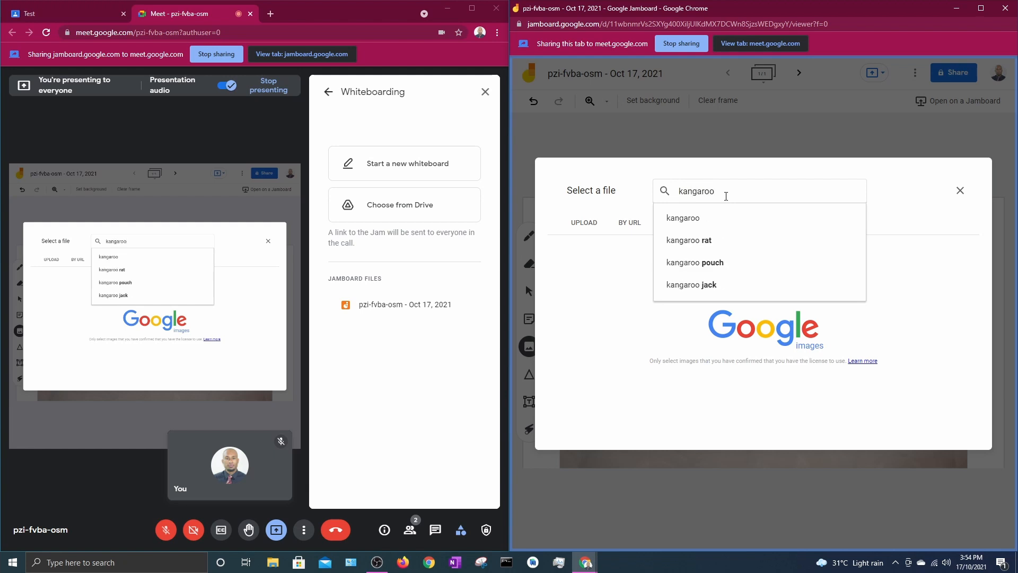
pyautogui.click(684, 219)
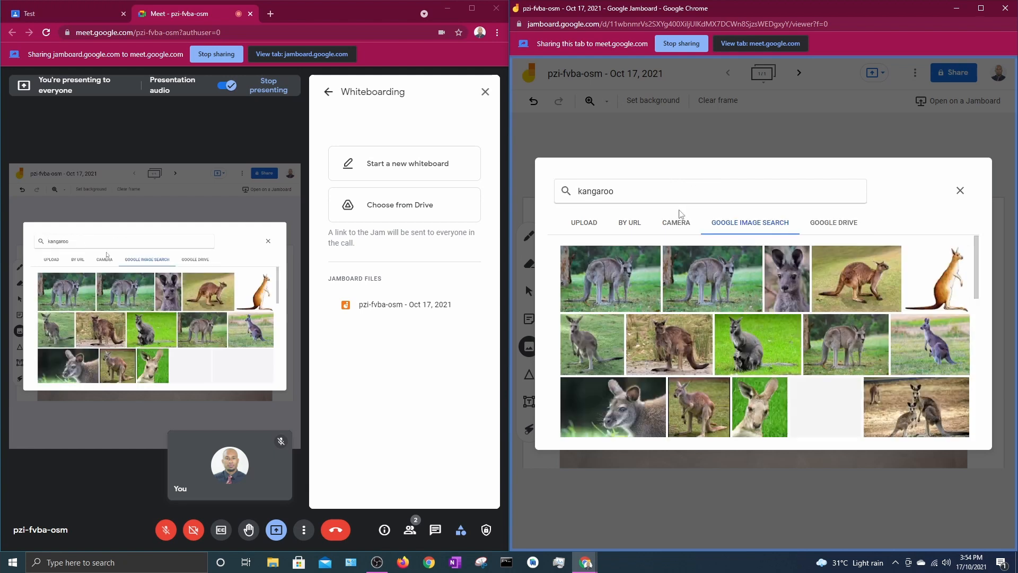
pyautogui.click(627, 286)
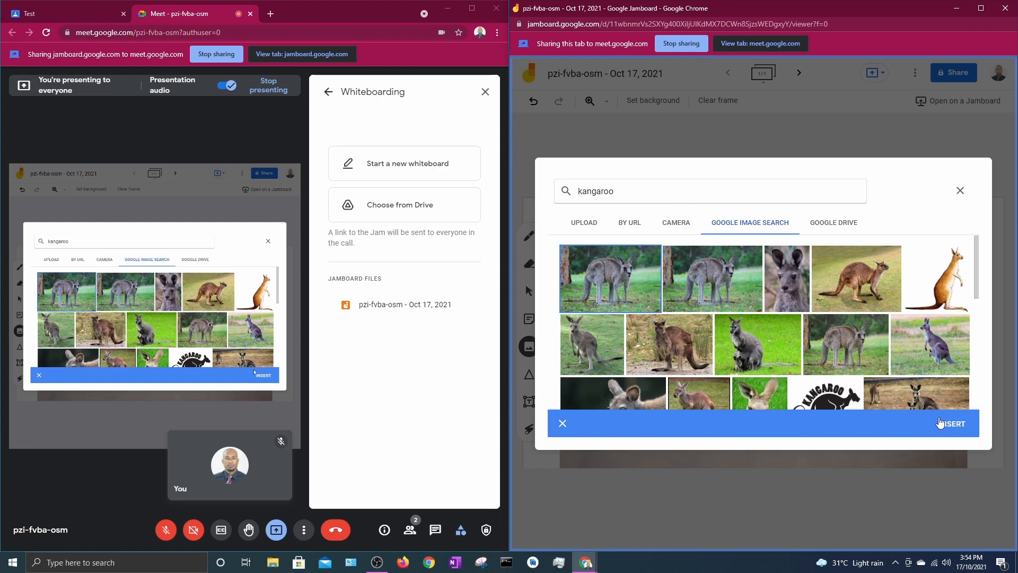
pyautogui.click(949, 423)
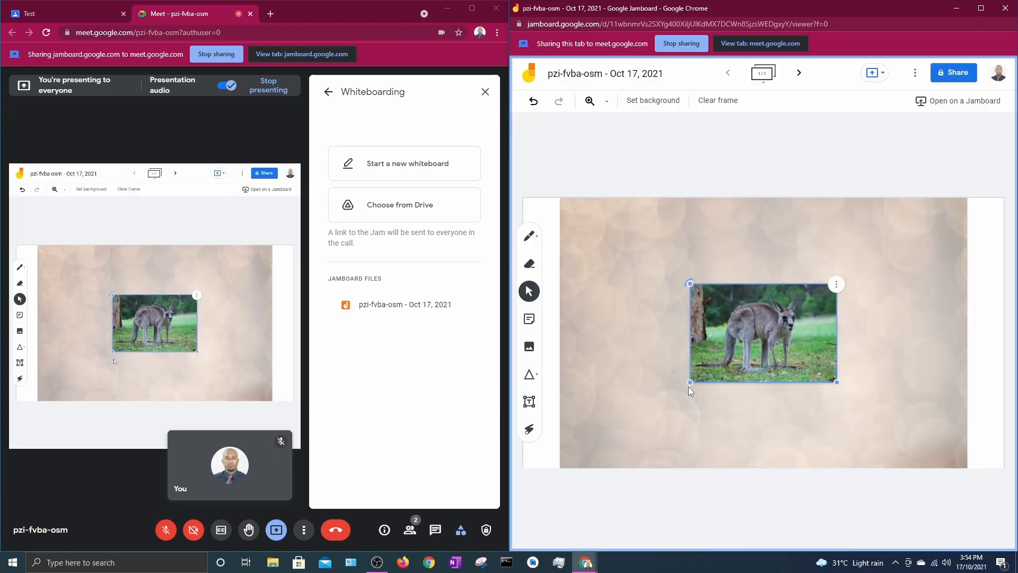
# Step: Enlarge and reposition the kangaroo picture until it covers the whole background image
pyautogui.moveTo(690, 382); pyautogui.dragTo(587, 457)
pyautogui.moveTo(660, 395); pyautogui.dragTo(630, 305)
pyautogui.moveTo(812, 368); pyautogui.dragTo(965, 470)
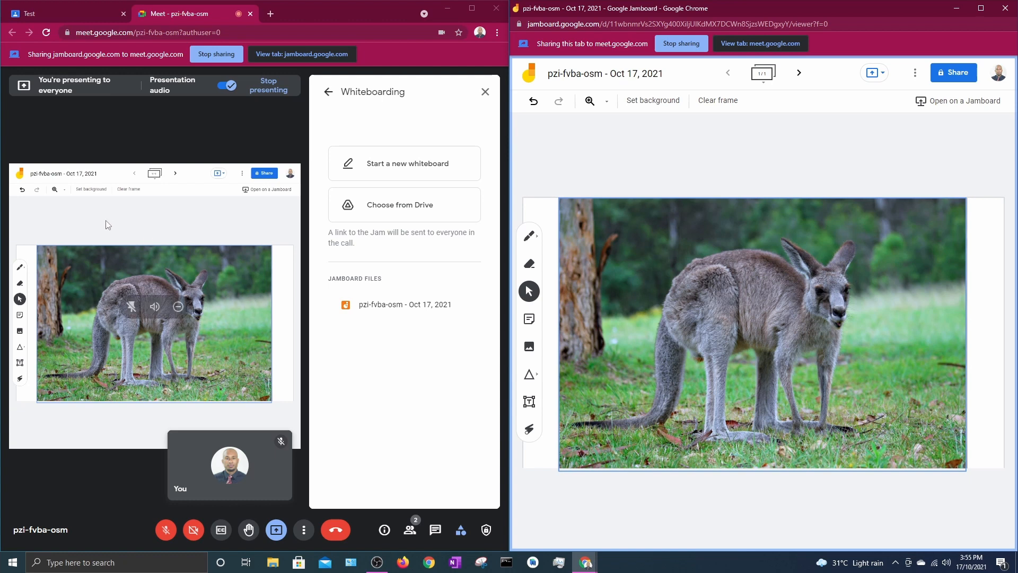
# Step: Add a text box reading "Ears" in white beside the kangaroo's ears
pyautogui.click(528, 402)
pyautogui.click(867, 243)
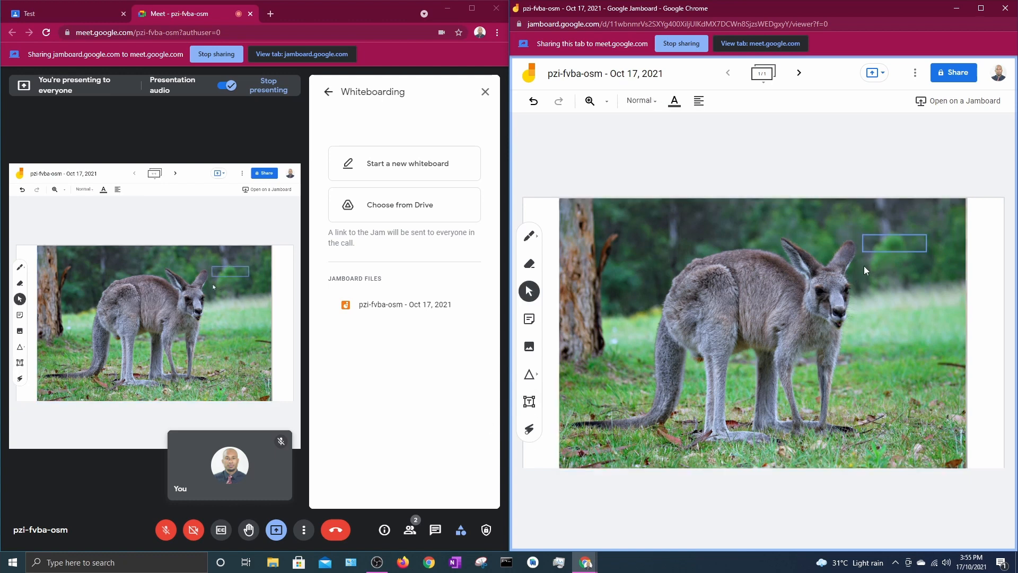
pyautogui.moveTo(887, 243); pyautogui.dragTo(864, 243)
pyautogui.click(678, 104)
pyautogui.click(727, 150)
# Step: Set the "Ears" label to the Subtitle style and move it slightly away from the kangaroo's head
pyautogui.click(641, 100)
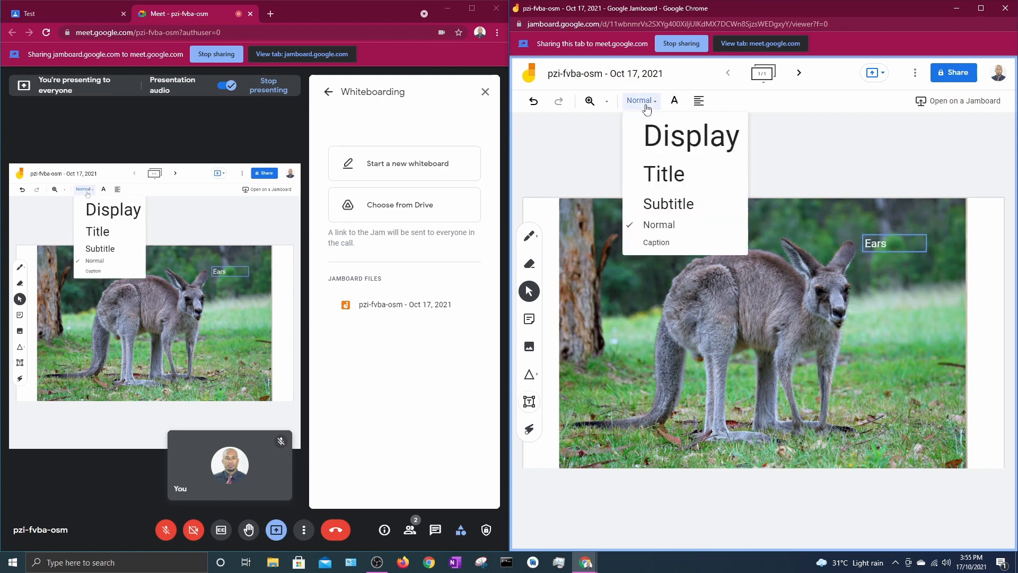
pyautogui.click(688, 202)
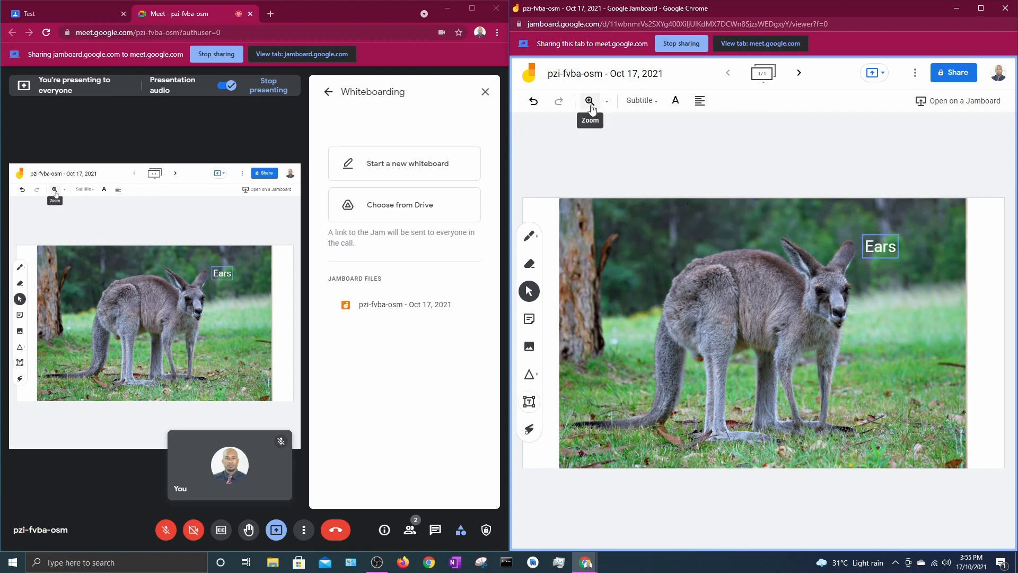
pyautogui.moveTo(886, 247); pyautogui.dragTo(916, 260)
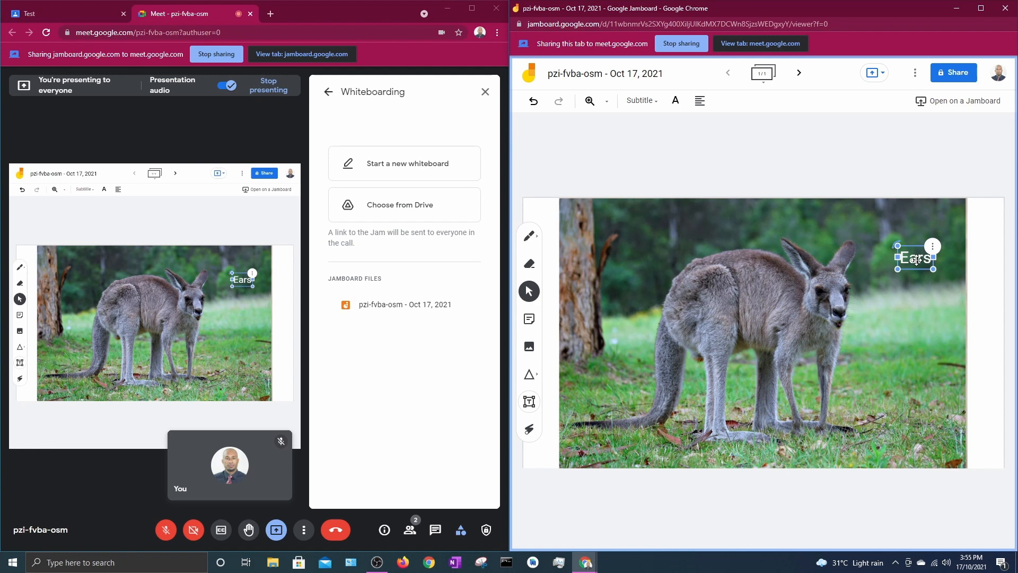
pyautogui.click(914, 279)
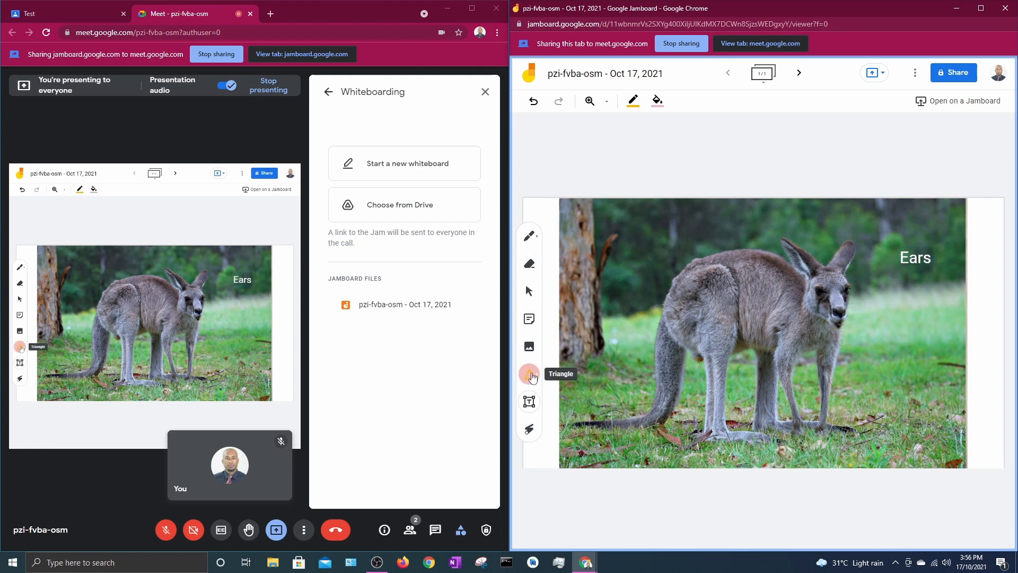
# Step: Draw a block arrow pointing from the "Ears" label to the kangaroo's ear
pyautogui.click(529, 375)
pyautogui.click(636, 398)
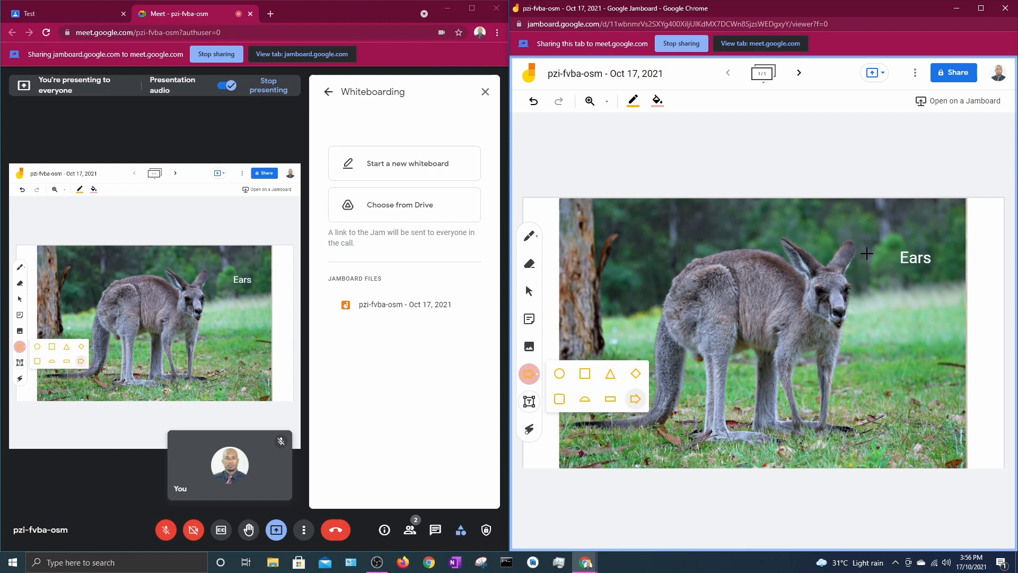
pyautogui.moveTo(861, 258)
pyautogui.mouseDown()
pyautogui.moveTo(895, 265)
pyautogui.moveTo(892, 276)
pyautogui.moveTo(900, 267)
pyautogui.mouseUp()
# Step: Set both the fill and the border of the arrow to white
pyautogui.click(656, 105)
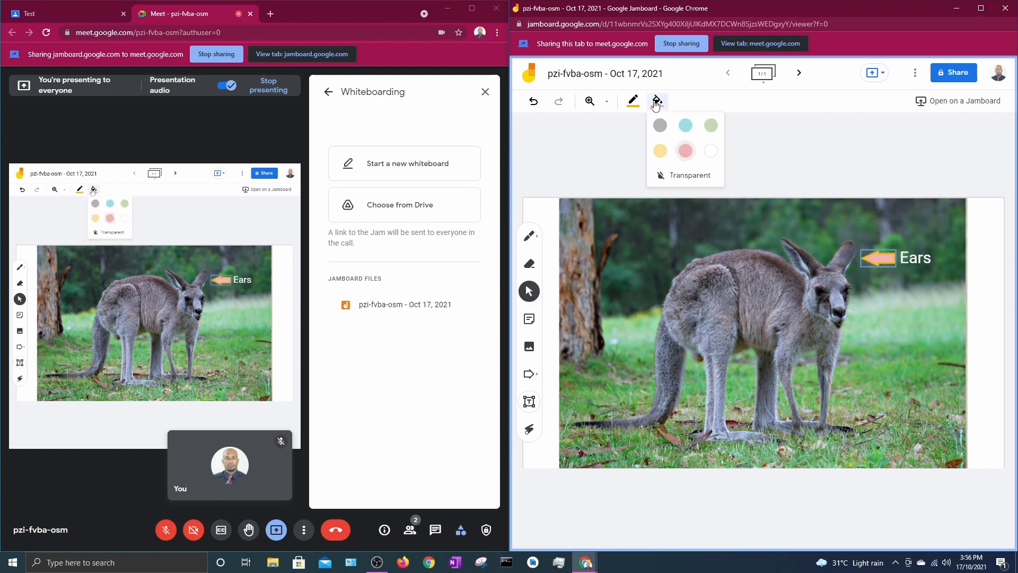
pyautogui.click(708, 155)
pyautogui.click(634, 102)
pyautogui.click(692, 155)
pyautogui.click(775, 170)
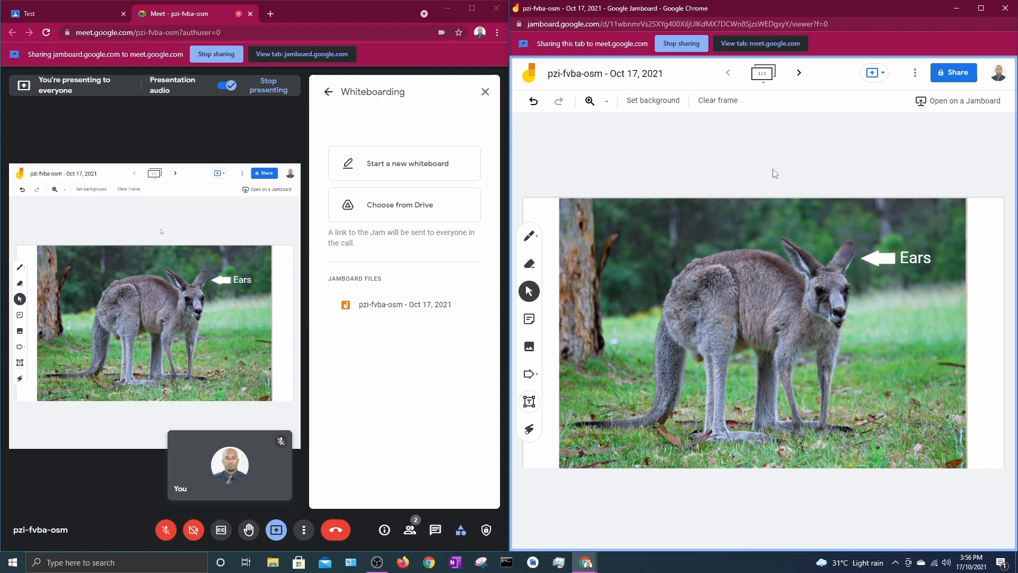
# Step: Duplicate the white arrow and place the copy so that it points at the kangaroo's lower front leg
pyautogui.click(877, 267)
pyautogui.rightClick(864, 269)
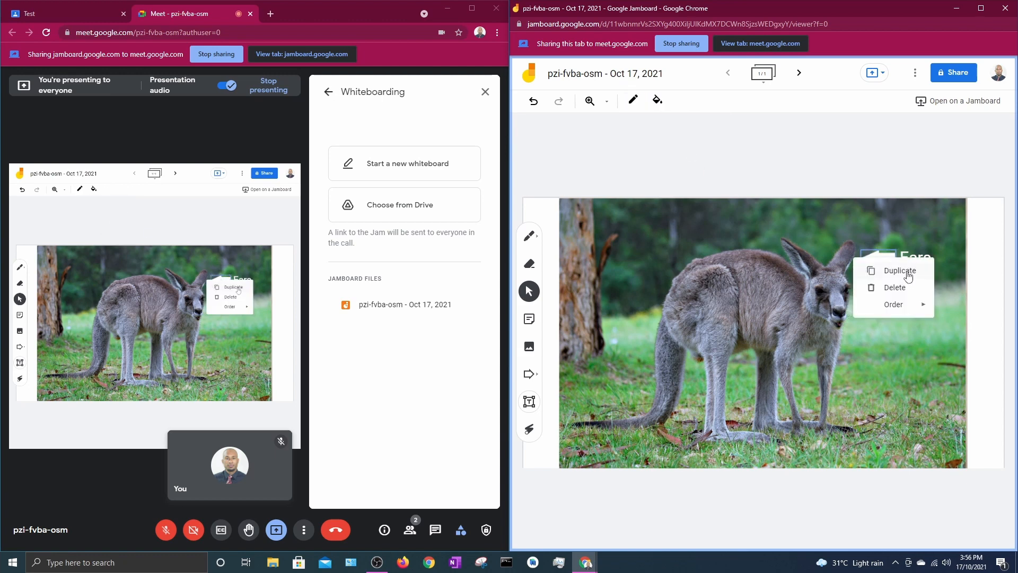
pyautogui.click(893, 266)
pyautogui.moveTo(889, 303); pyautogui.dragTo(860, 392)
# Step: Duplicate the "Ears" label and place the copy beside the lower arrow
pyautogui.click(917, 257)
pyautogui.click(932, 246)
pyautogui.moveTo(966, 302)
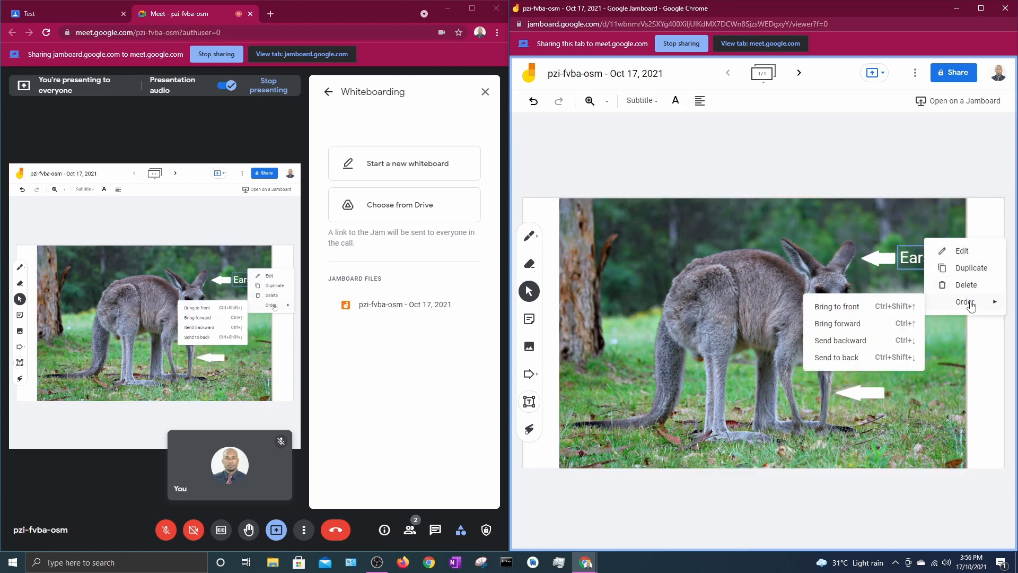
pyautogui.click(971, 267)
pyautogui.moveTo(918, 275); pyautogui.dragTo(907, 395)
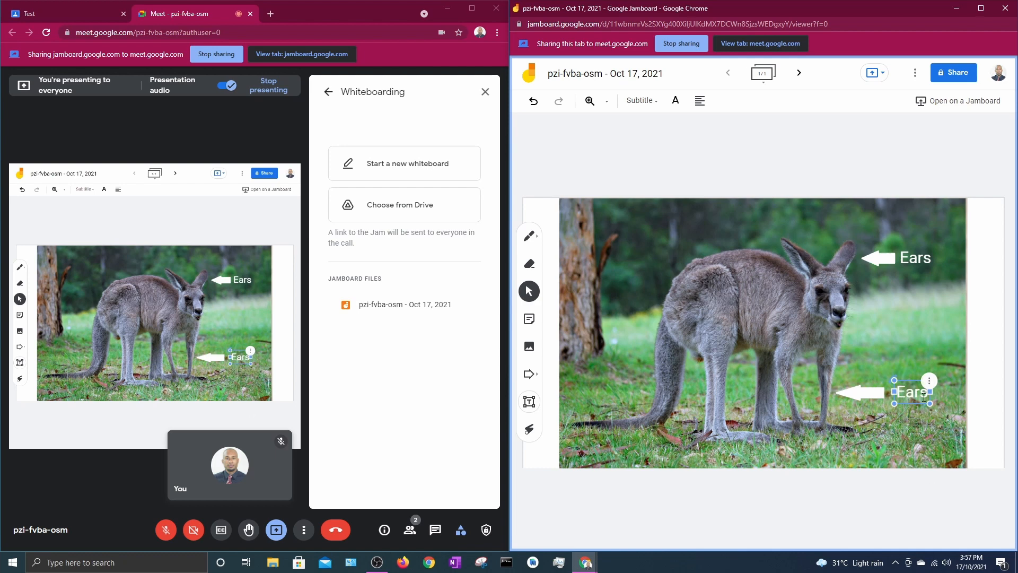
# Step: Change the label beside the lower arrow to "Arm" and the label beside the upper arrow to "Ear"
pyautogui.moveTo(925, 396); pyautogui.dragTo(899, 393)
pyautogui.write('Arm')
pyautogui.click(902, 318)
pyautogui.click(923, 260)
pyautogui.press('BackSpace')
pyautogui.click(893, 314)
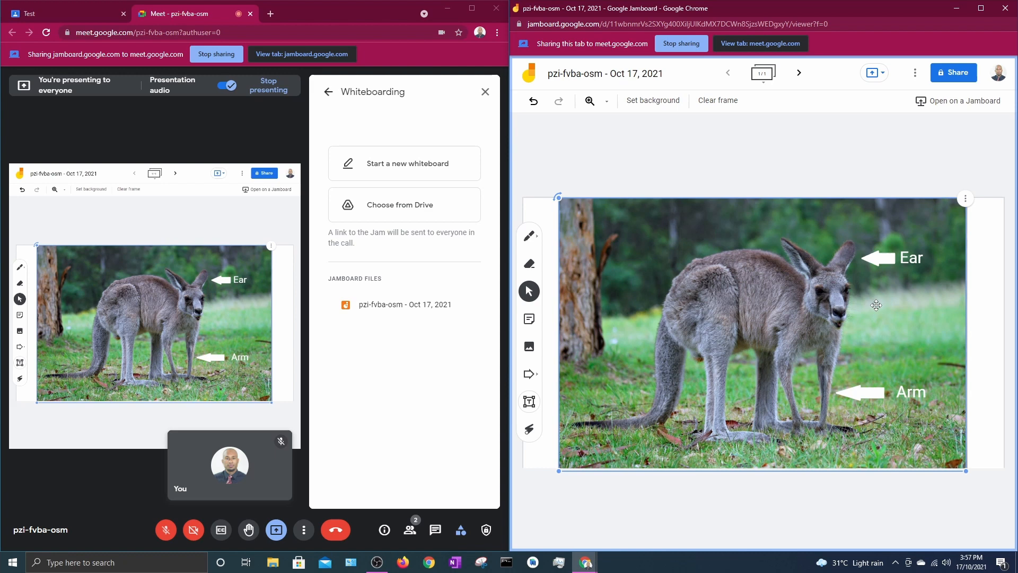
# Step: Point out parts of the kangaroo picture with the laser, moving from its body to its legs and head
pyautogui.click(530, 428)
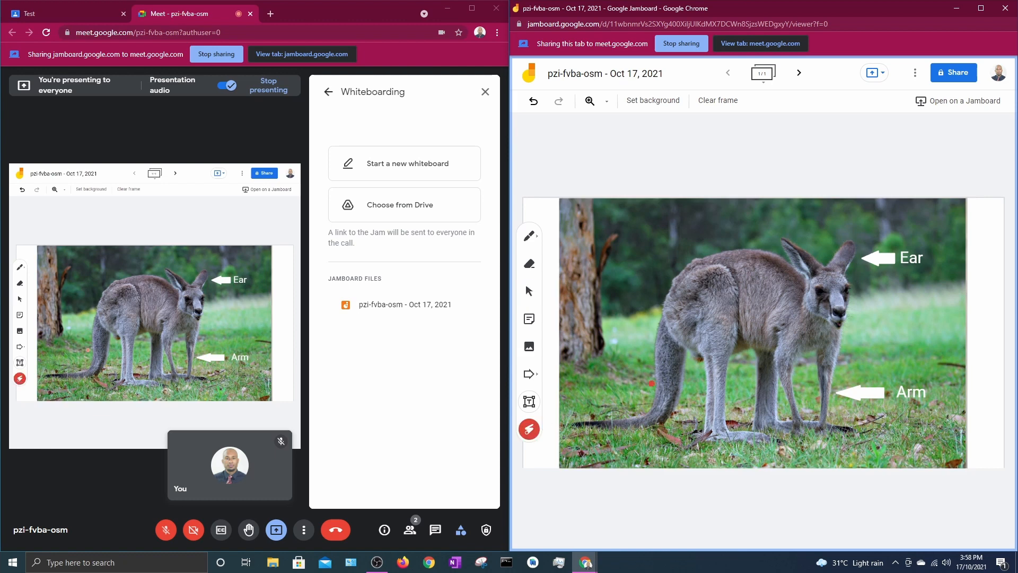
pyautogui.moveTo(684, 347)
pyautogui.mouseDown()
pyautogui.moveTo(609, 339)
pyautogui.moveTo(663, 446)
pyautogui.moveTo(622, 413)
pyautogui.moveTo(684, 349)
pyautogui.mouseUp()
pyautogui.moveTo(739, 376)
pyautogui.mouseDown()
pyautogui.moveTo(713, 361)
pyautogui.moveTo(771, 437)
pyautogui.moveTo(760, 396)
pyautogui.mouseUp()
pyautogui.moveTo(843, 324)
pyautogui.mouseDown()
pyautogui.moveTo(830, 316)
pyautogui.moveTo(853, 322)
pyautogui.mouseUp()
# Step: Add a second frame and insert the first picture from a Google image search for "dingo"
pyautogui.click(767, 85)
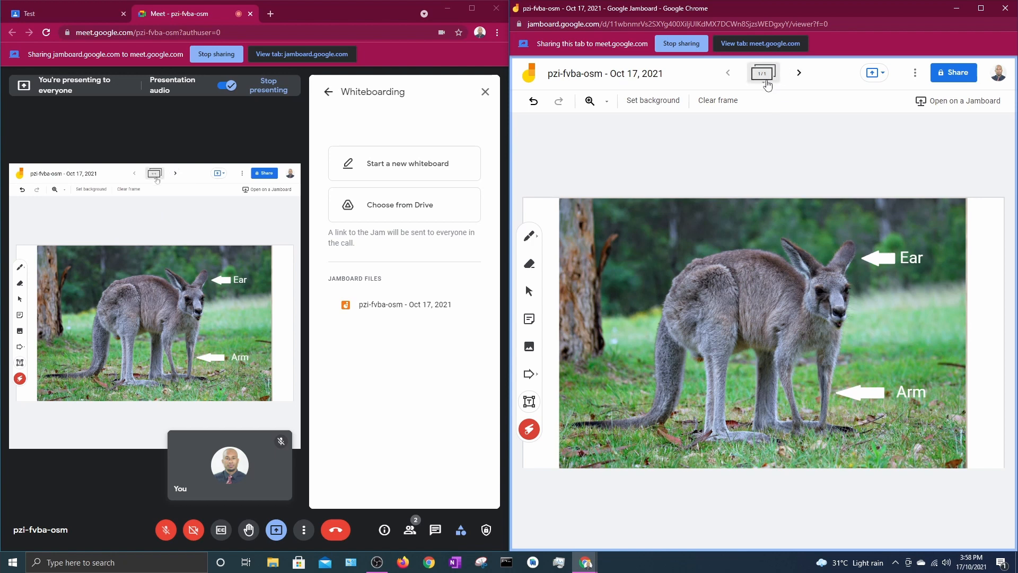
pyautogui.click(836, 118)
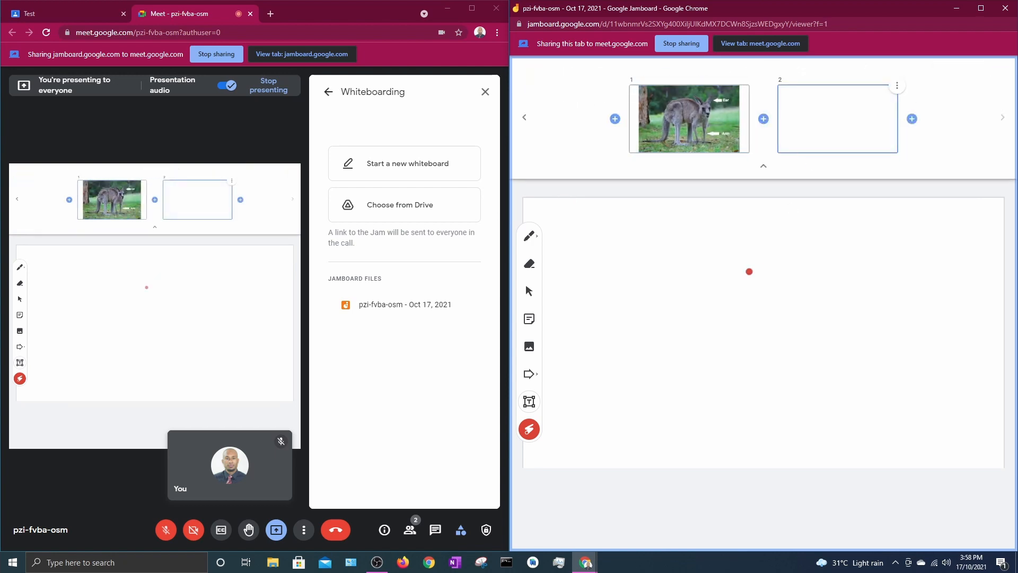
pyautogui.click(529, 348)
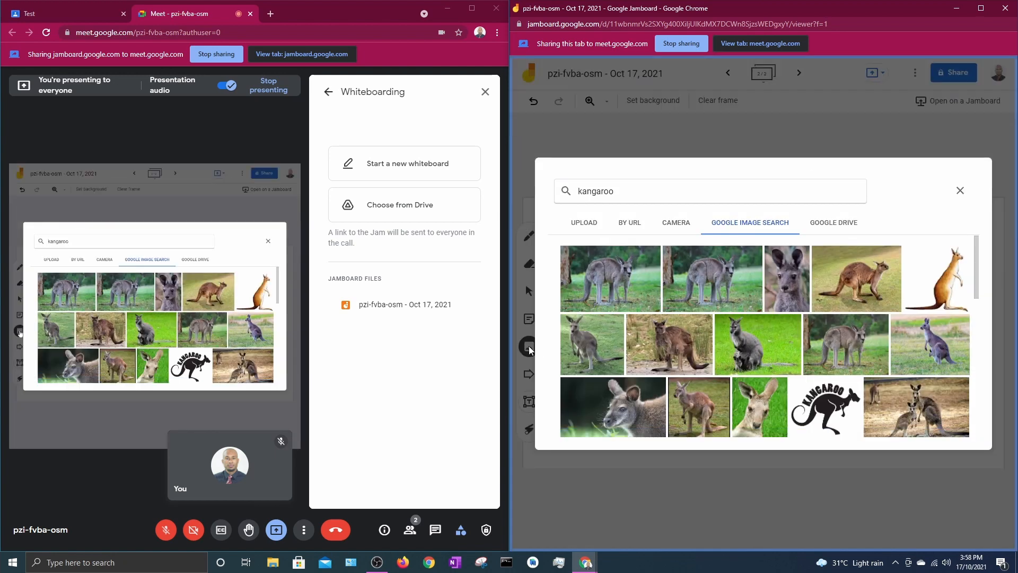
pyautogui.doubleClick(638, 192)
pyautogui.write('d')
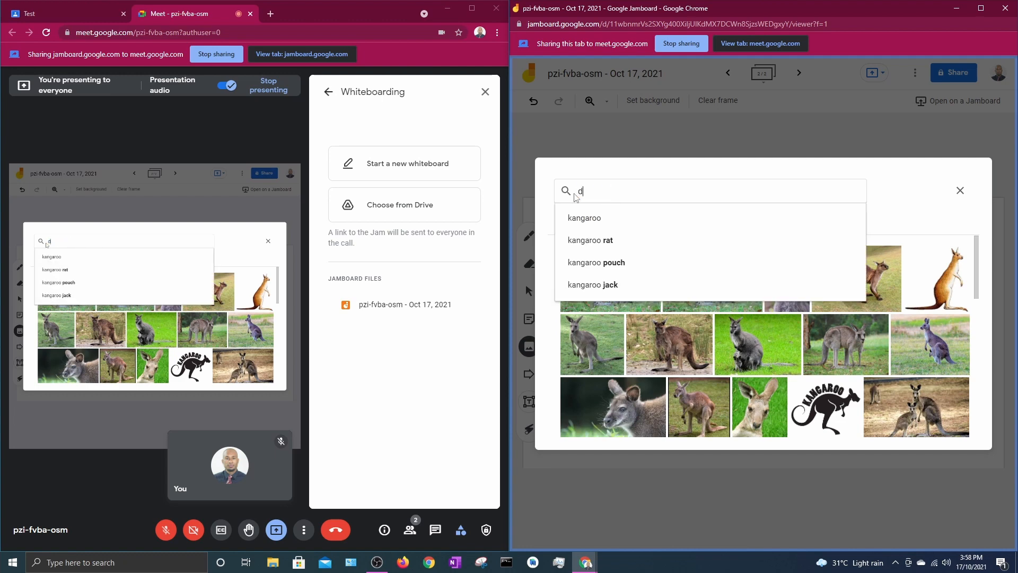
pyautogui.write('ingo')
pyautogui.click(643, 220)
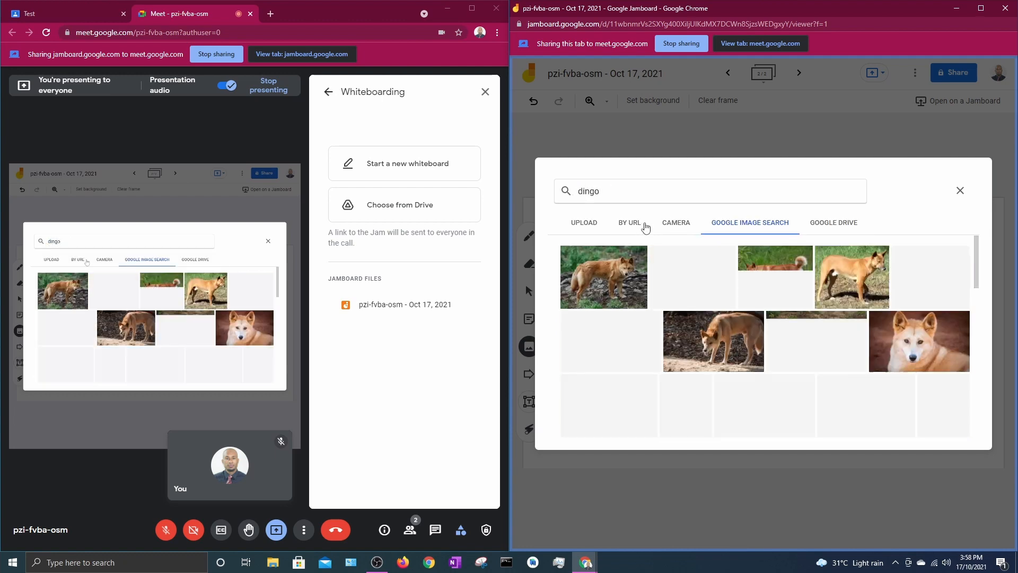
pyautogui.click(616, 279)
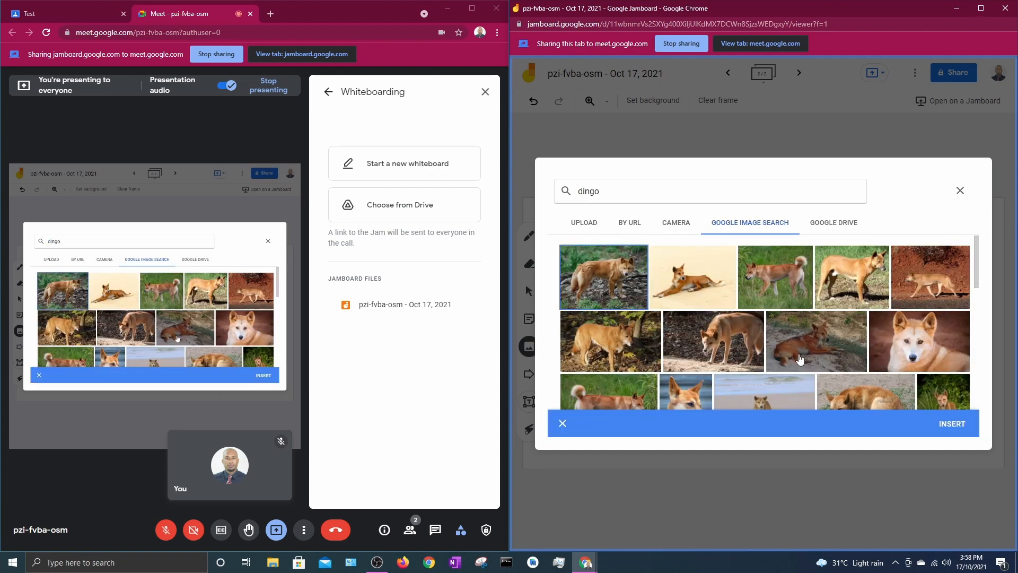
pyautogui.click(952, 424)
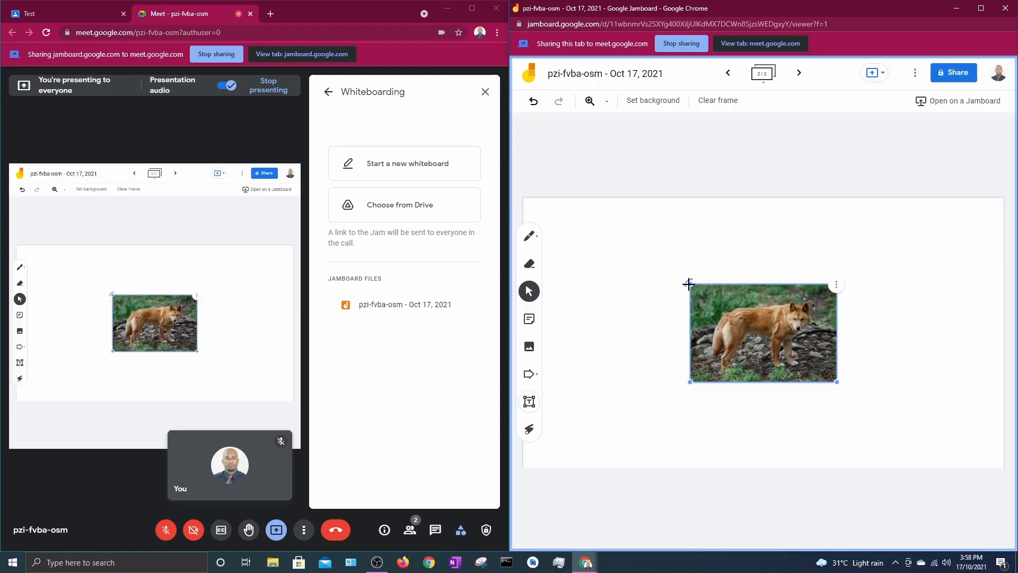
# Step: Enlarge the dingo picture to the full height of the frame, aligned with the frame's left edge
pyautogui.moveTo(688, 284); pyautogui.dragTo(641, 250)
pyautogui.moveTo(690, 382); pyautogui.dragTo(573, 459)
pyautogui.moveTo(640, 352); pyautogui.dragTo(610, 265)
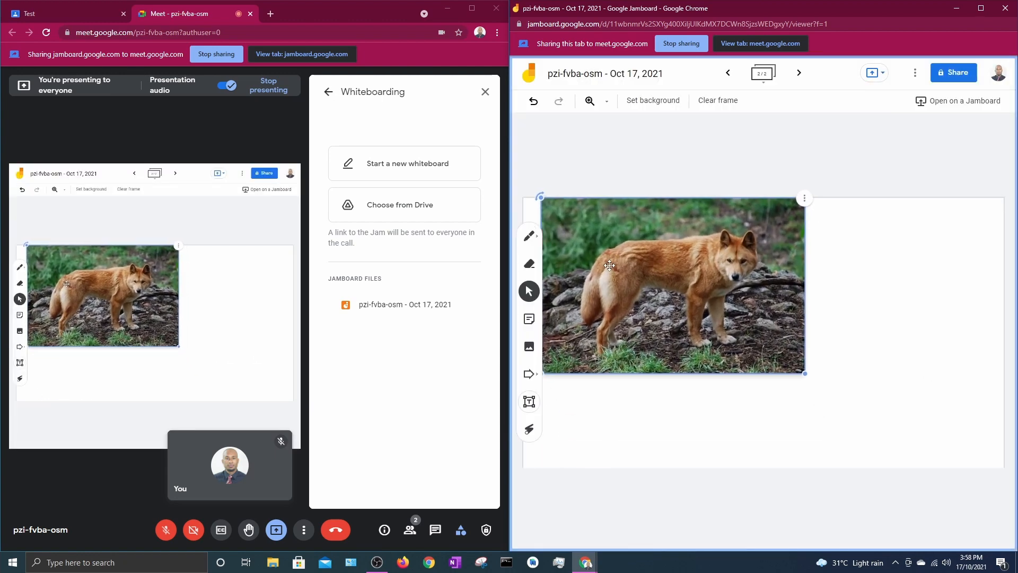
pyautogui.moveTo(804, 373); pyautogui.dragTo(927, 468)
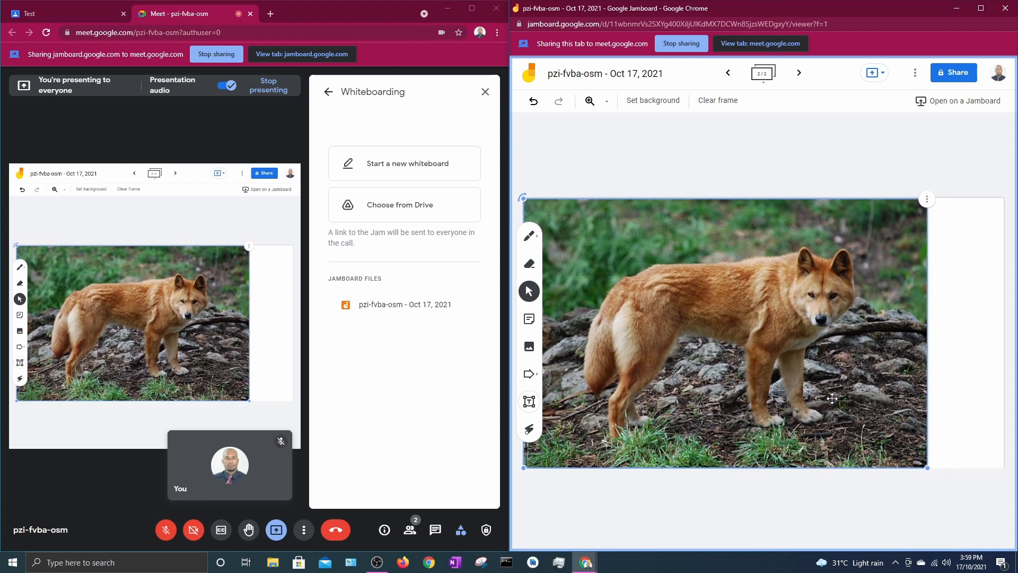
# Step: Rename the Jam as "Animals from Australia - Oct 17, 2021"
pyautogui.click(592, 74)
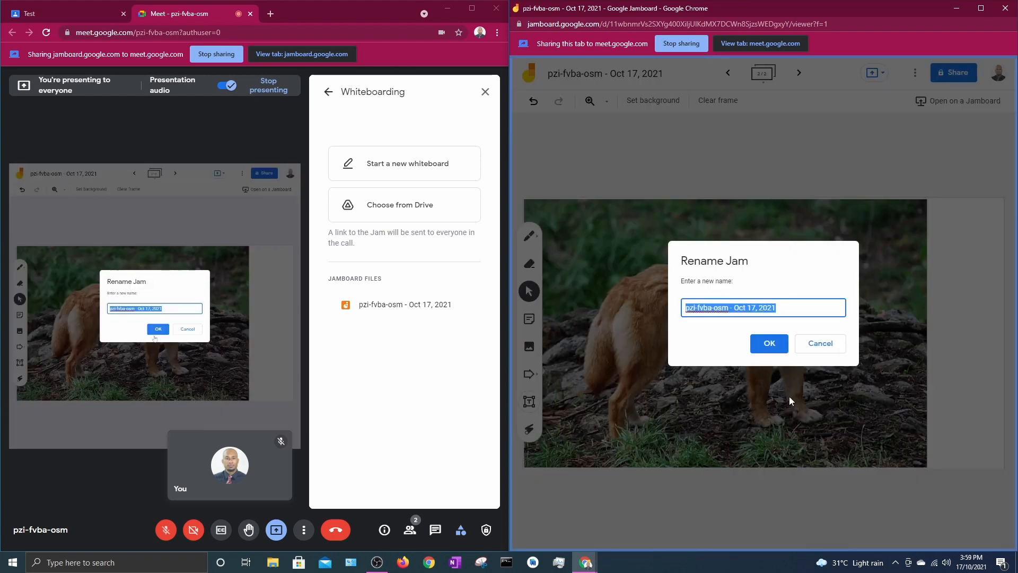
pyautogui.click(730, 308)
pyautogui.moveTo(730, 308); pyautogui.dragTo(671, 312)
pyautogui.write('Animals from ')
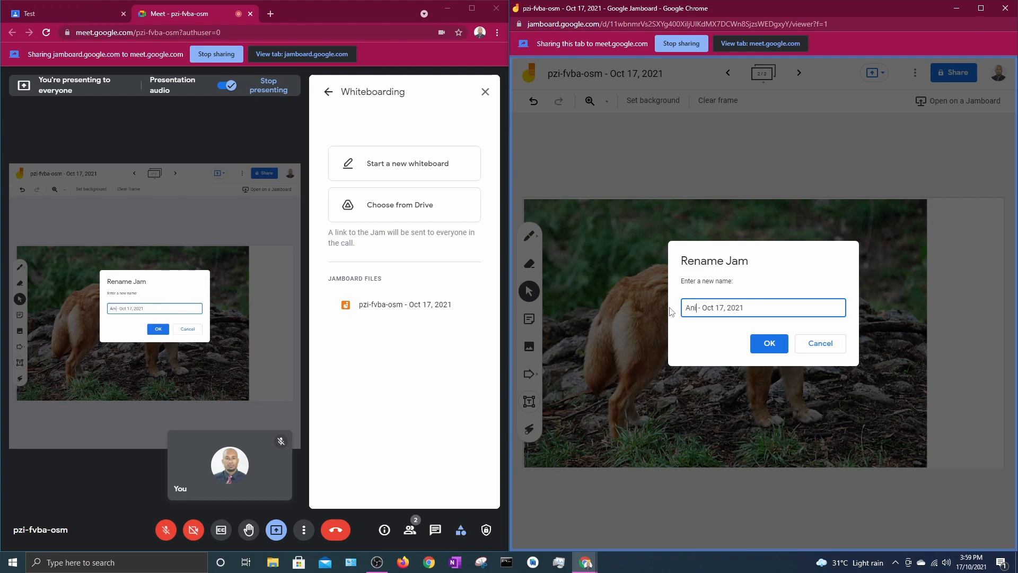
pyautogui.write('Australia')
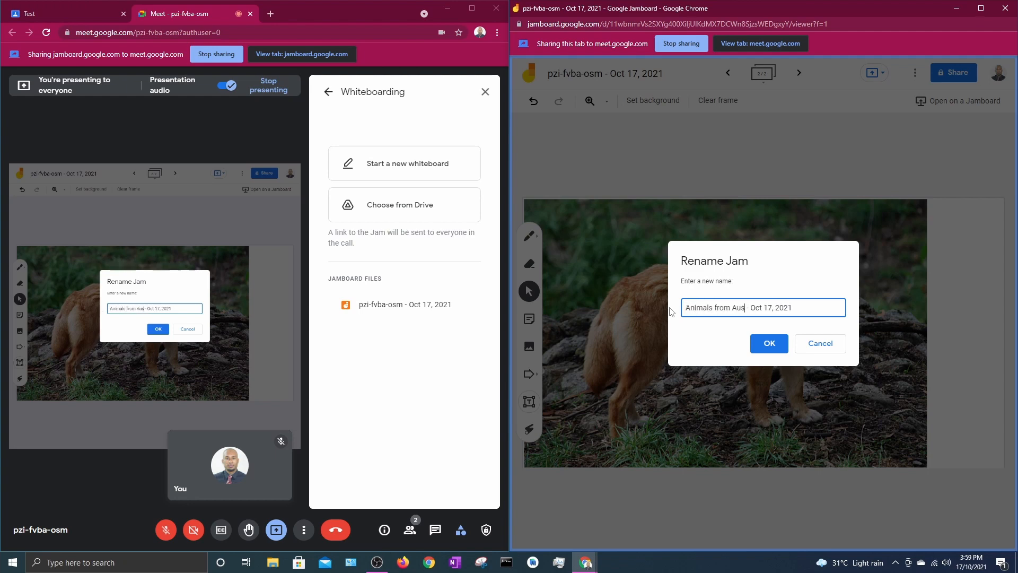
pyautogui.click(764, 346)
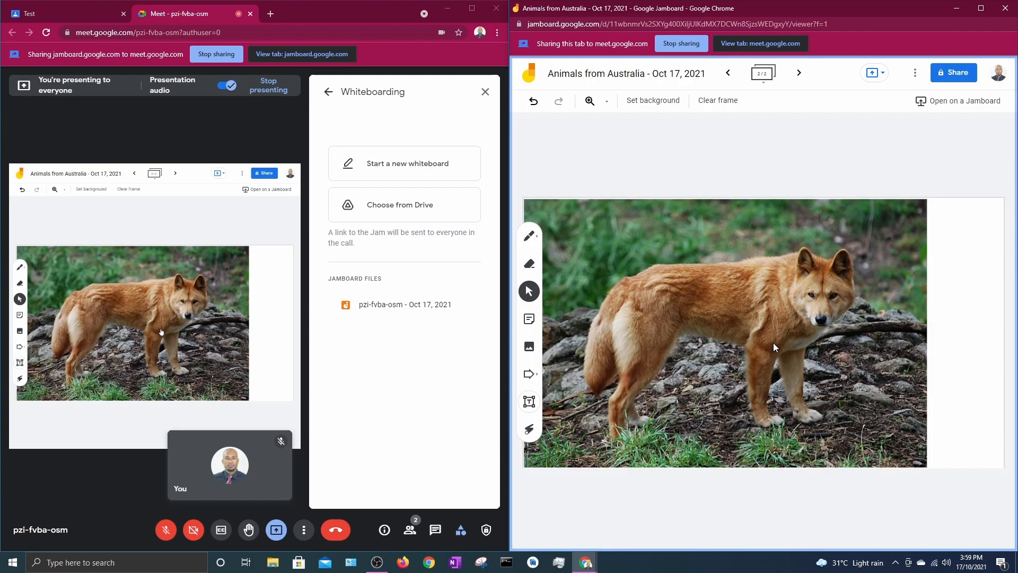
# Step: Clear the dingo frame and undo the clearing
pyautogui.click(763, 73)
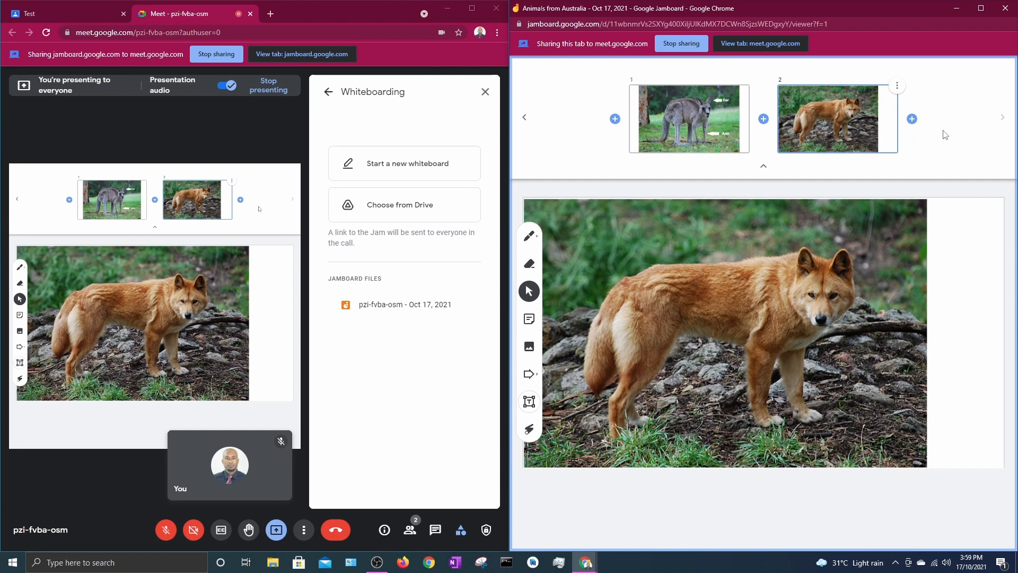
pyautogui.click(763, 165)
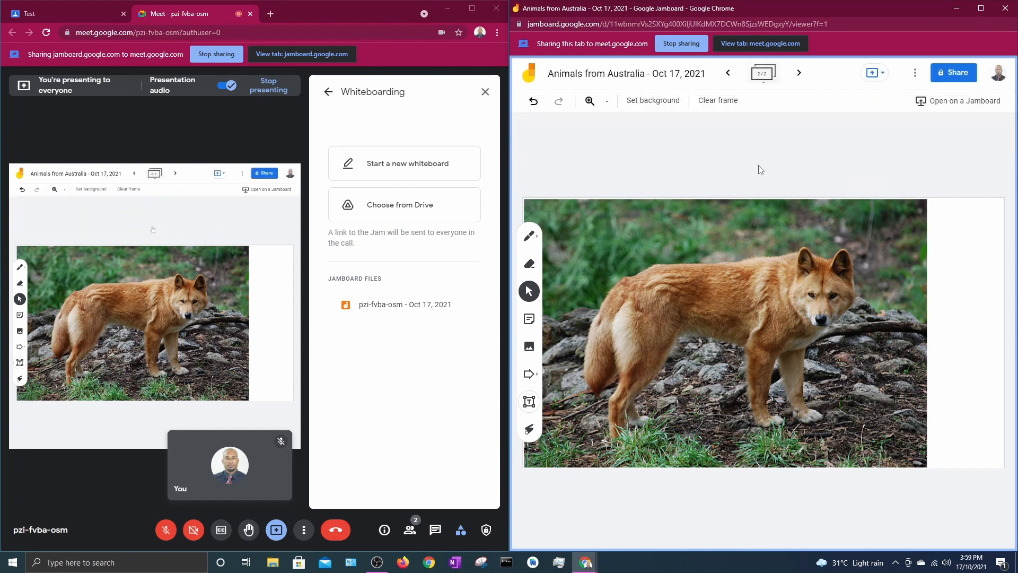
pyautogui.click(734, 106)
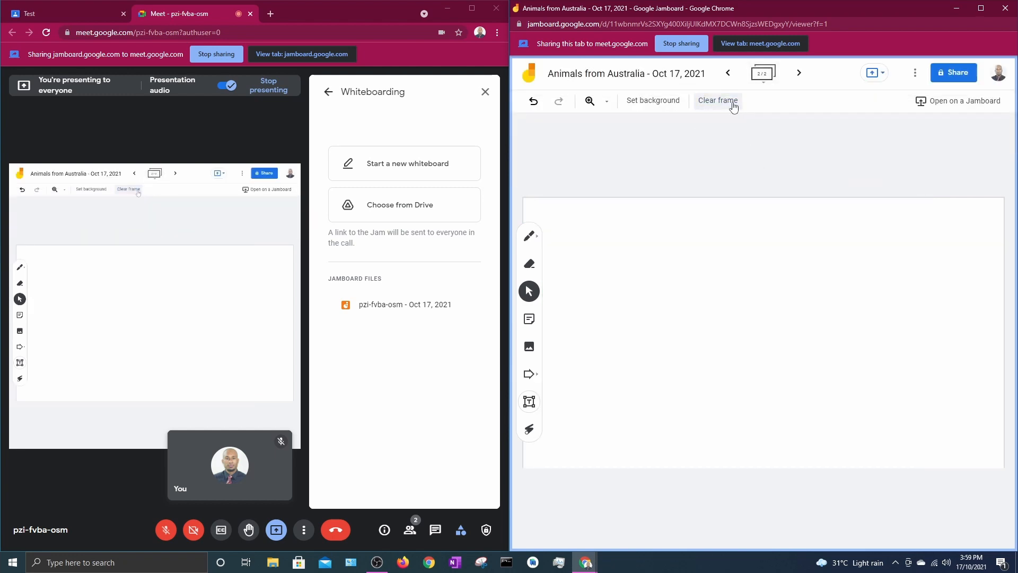
pyautogui.click(533, 101)
pyautogui.click(625, 75)
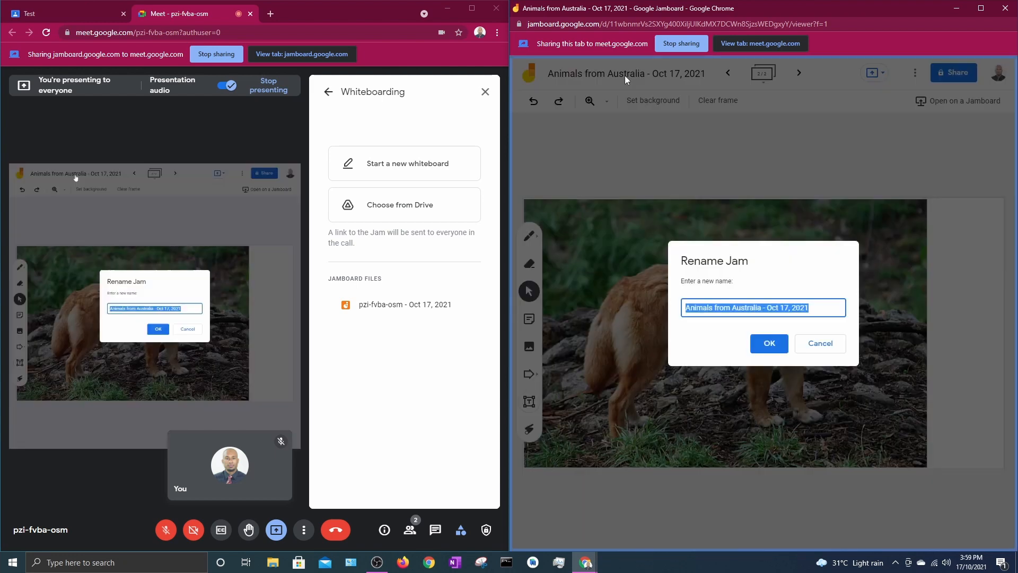
pyautogui.click(822, 344)
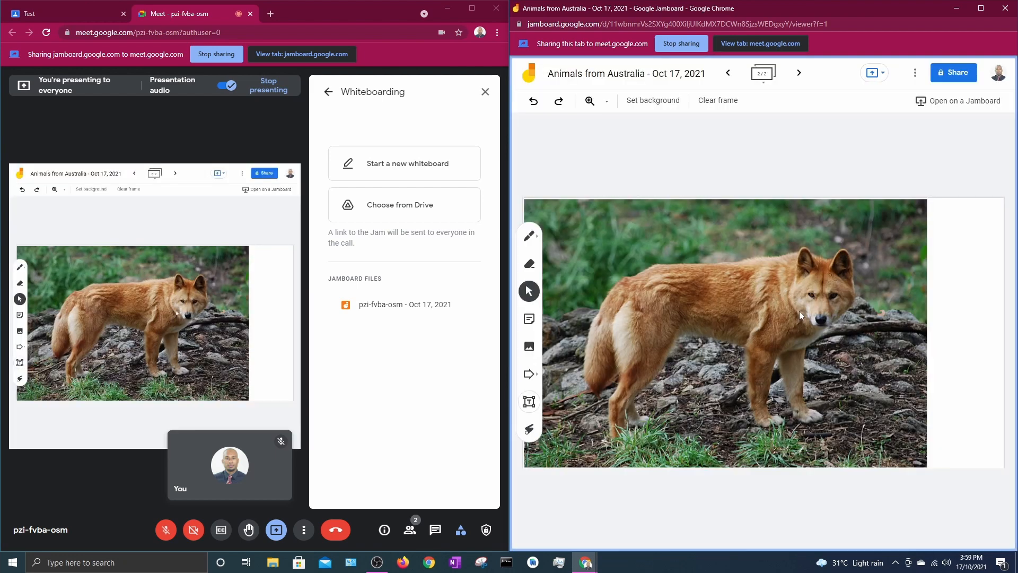
# Step: Open the existing jam "Perimeter - Oct 15, 2021" from Drive for whiteboarding in the Meet call
pyautogui.click(423, 208)
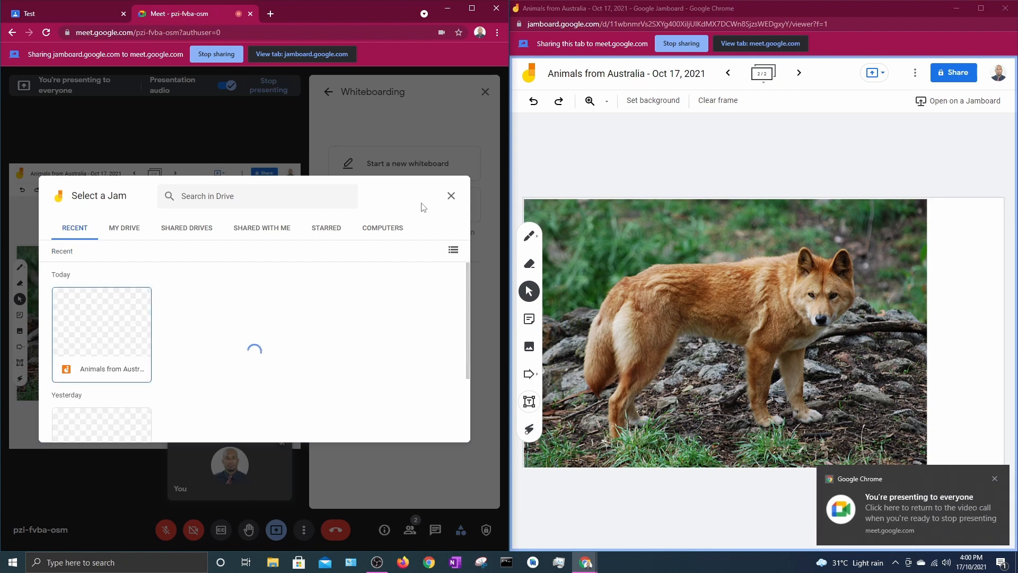
pyautogui.scroll(-1, 248, 333)
pyautogui.scroll(-1, 249, 333)
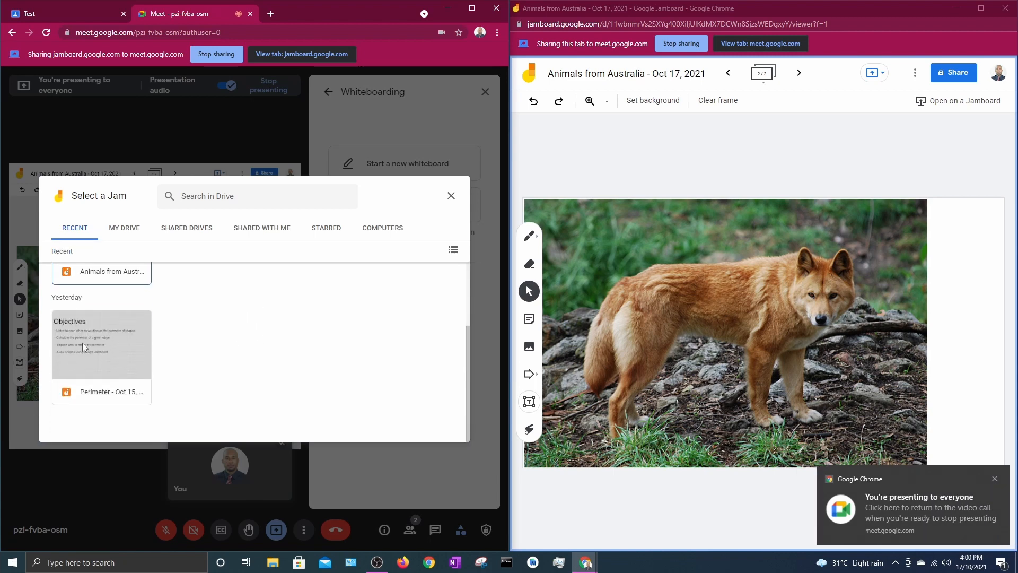
pyautogui.click(82, 343)
pyautogui.click(448, 428)
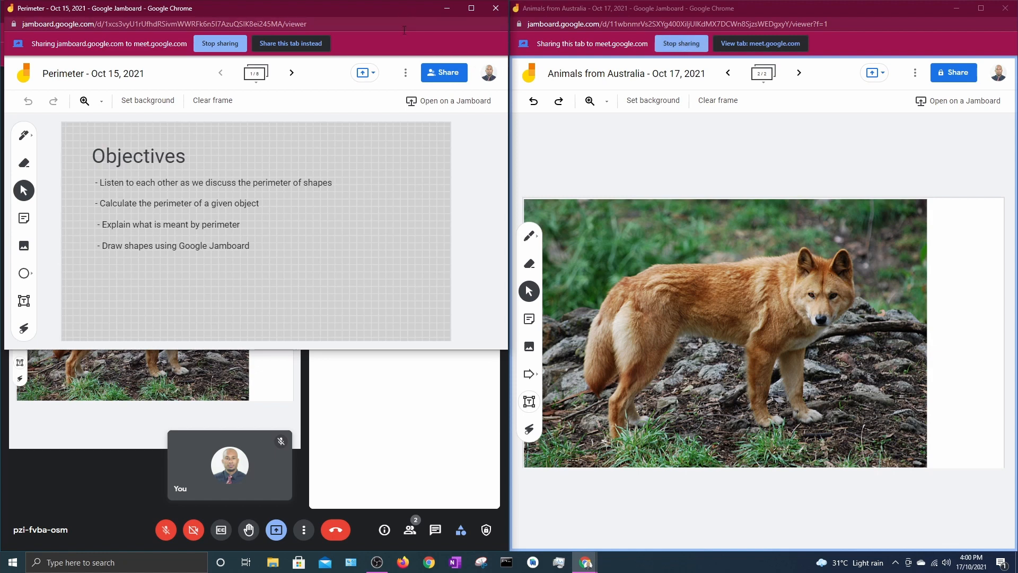
# Step: Stop sharing the "Animals from Australia" tab and bring the Perimeter jam's window to the front
pyautogui.moveTo(402, 11); pyautogui.dragTo(797, 129)
pyautogui.click(687, 44)
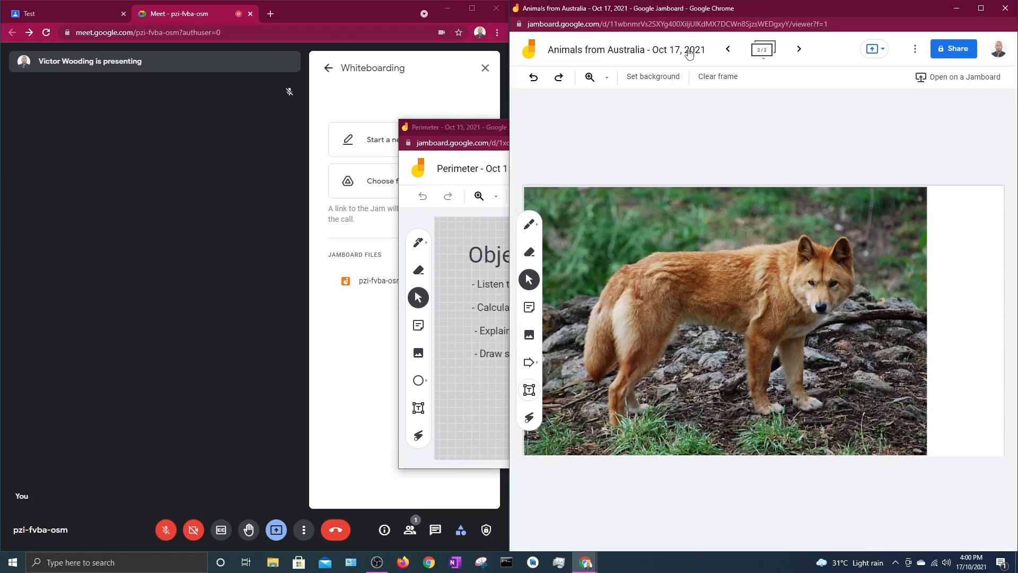
pyautogui.click(457, 125)
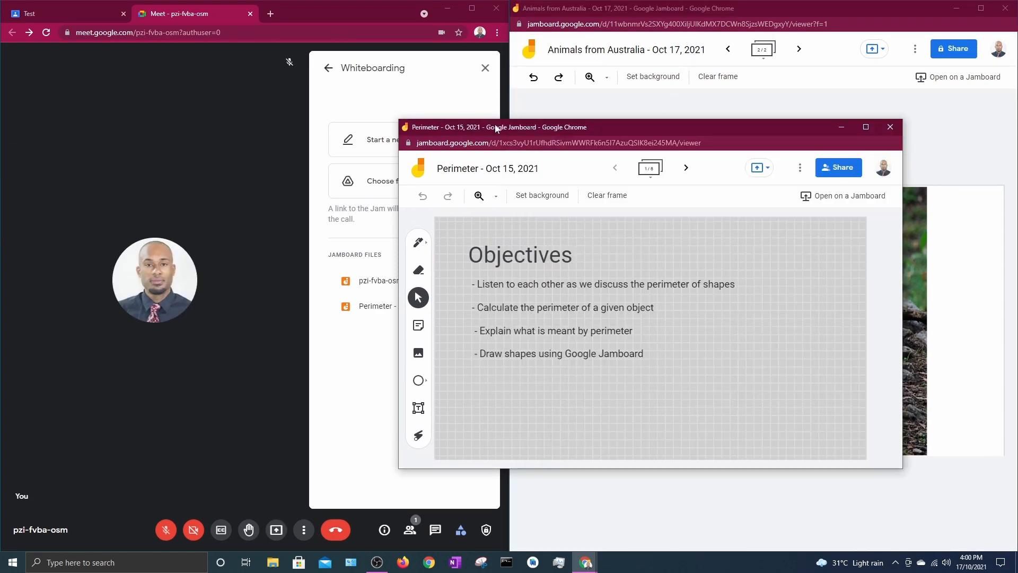
pyautogui.moveTo(529, 126); pyautogui.dragTo(616, 88)
# Step: Present the Perimeter jam's own tab with tab audio to the meeting, with its window filling the screen's right half
pyautogui.click(851, 136)
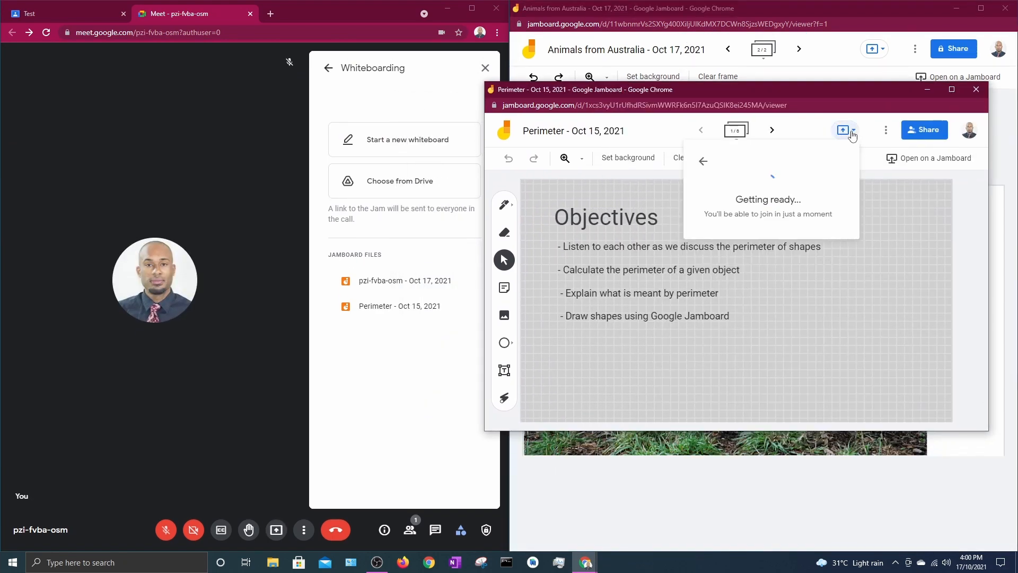
pyautogui.click(799, 237)
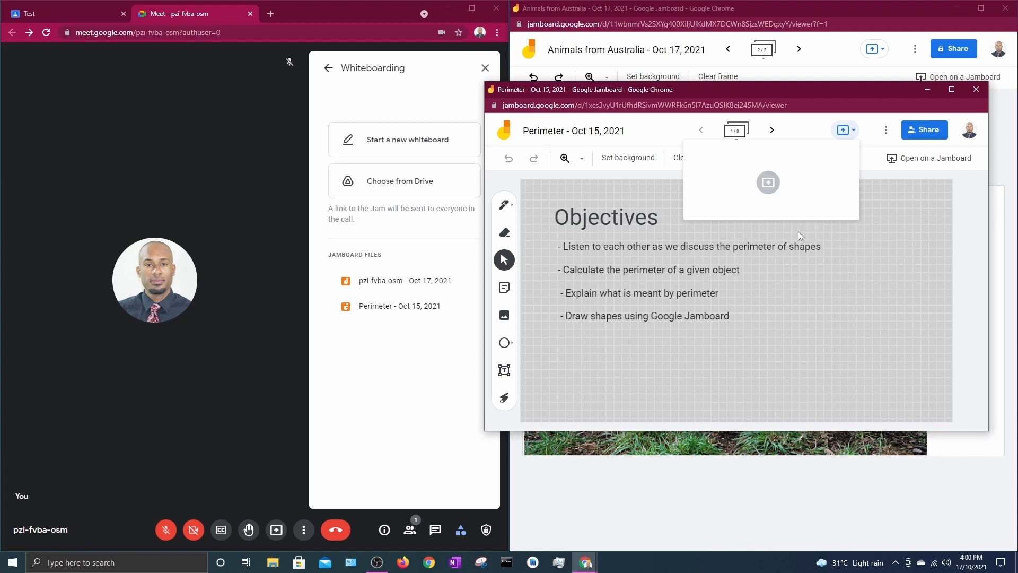
pyautogui.moveTo(707, 90); pyautogui.dragTo(1016, 123)
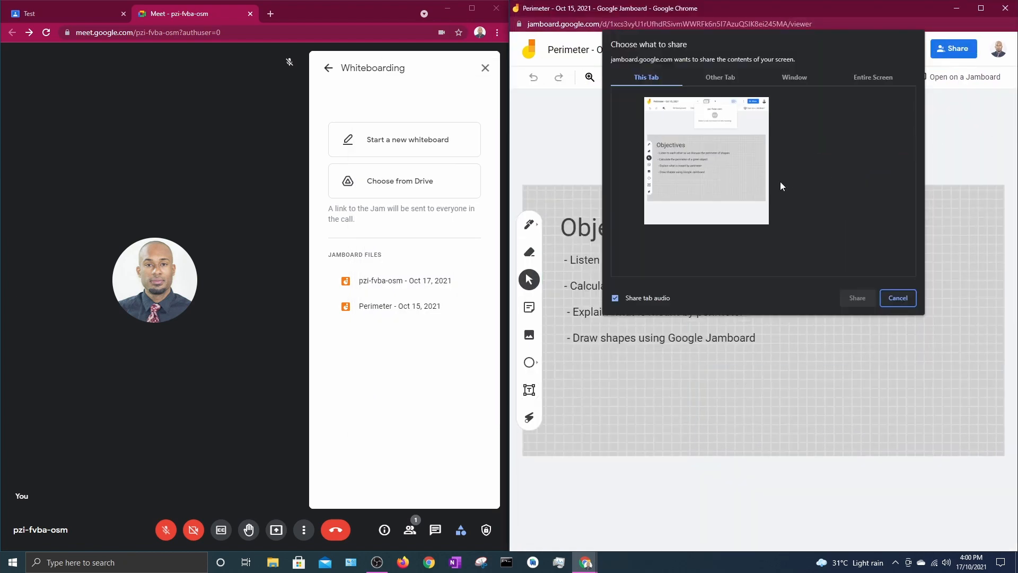
pyautogui.click(724, 200)
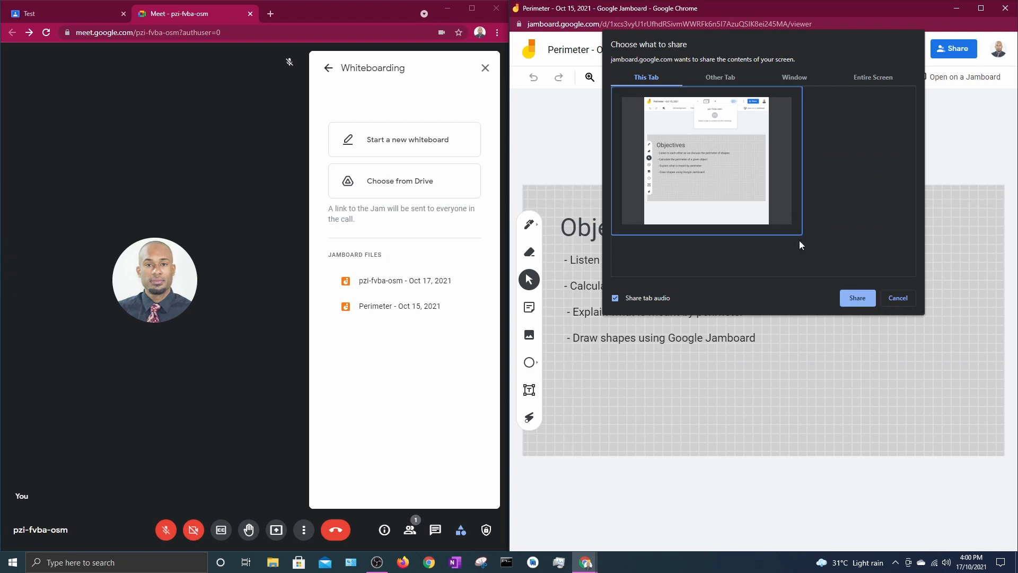
pyautogui.click(857, 297)
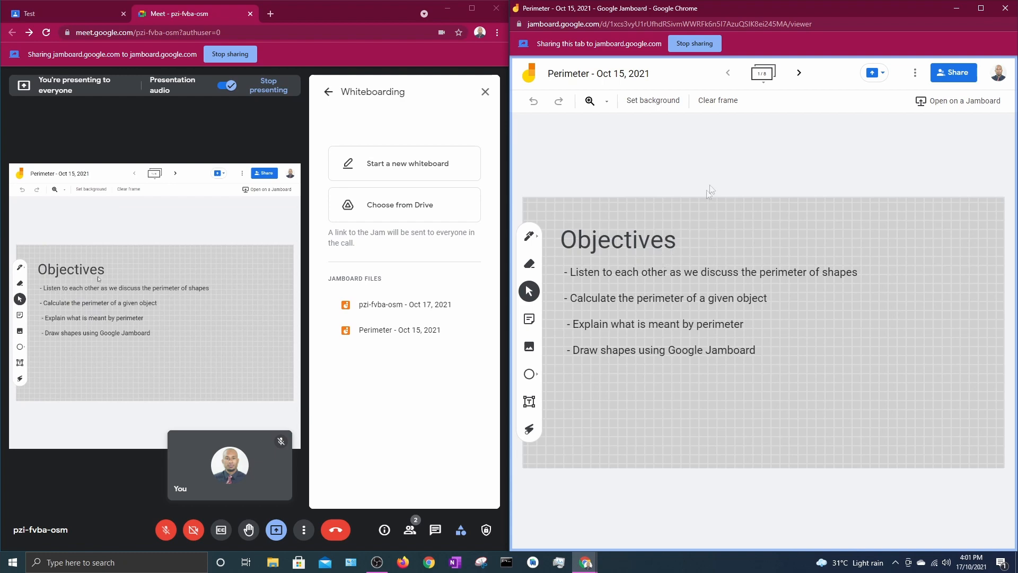
# Step: Advance through the Perimeter jam's frames from "Objectives" to the "Perimeter" frame with the rectangle
pyautogui.click(799, 73)
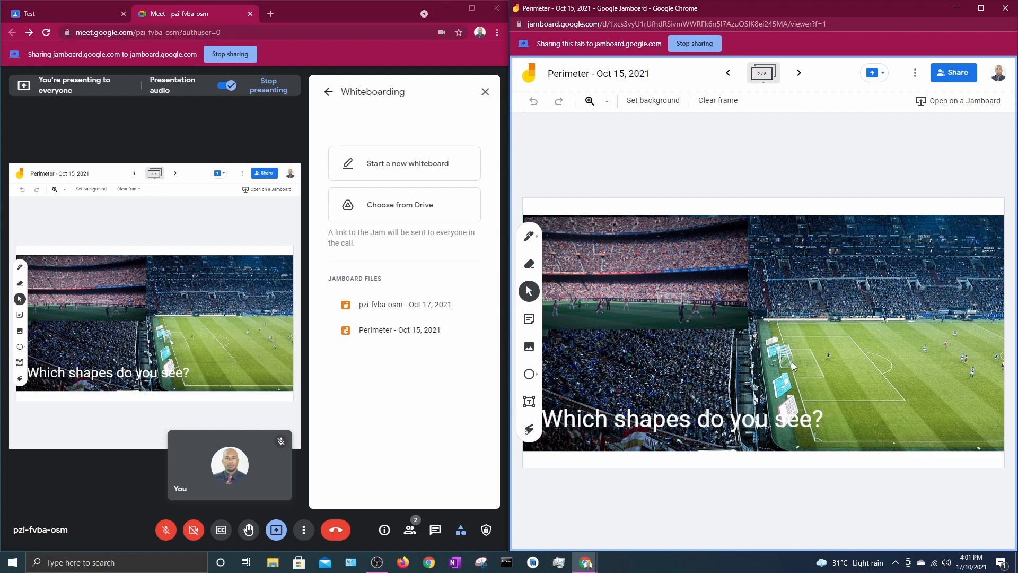
pyautogui.click(798, 73)
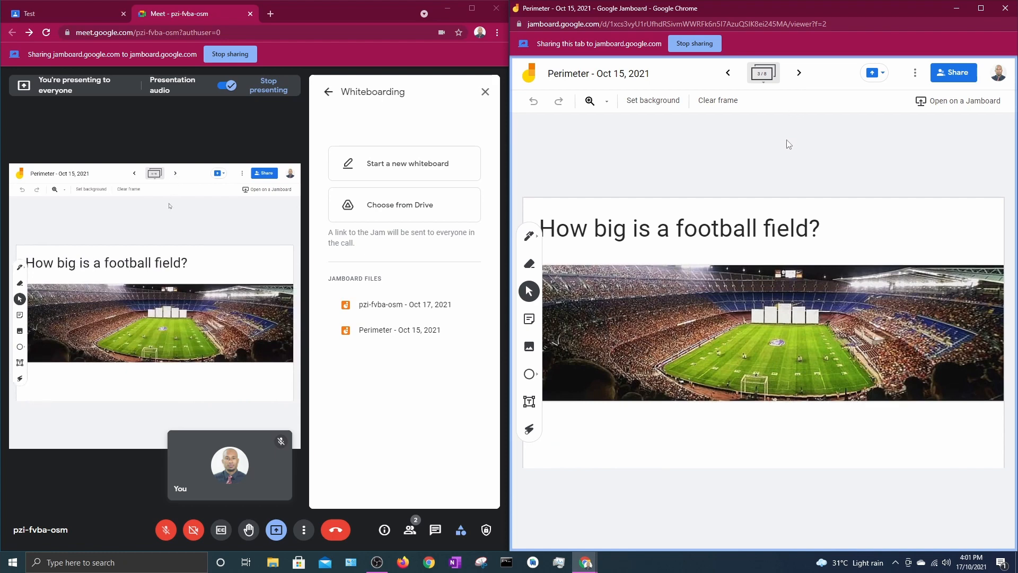
pyautogui.click(798, 74)
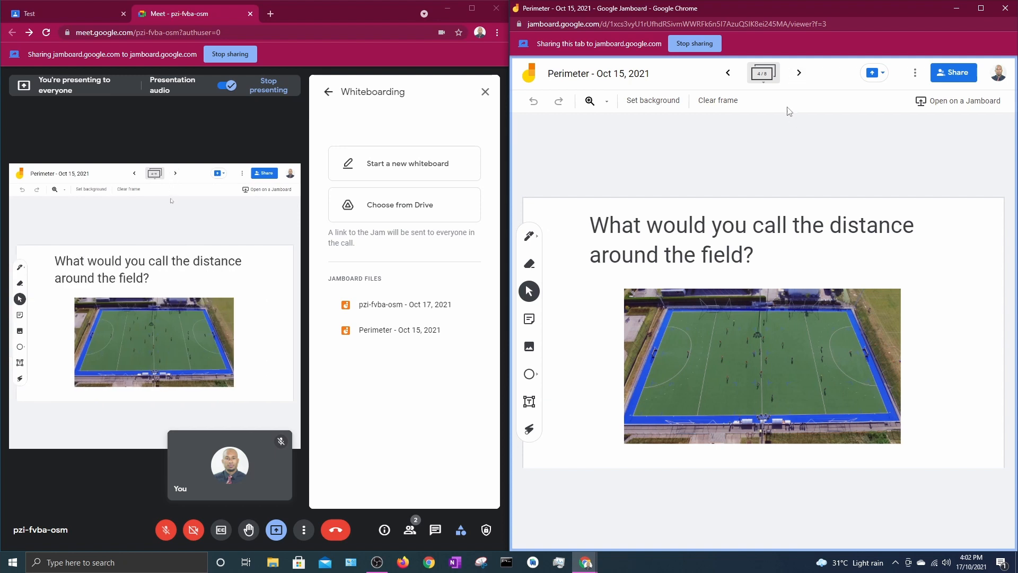
pyautogui.click(799, 73)
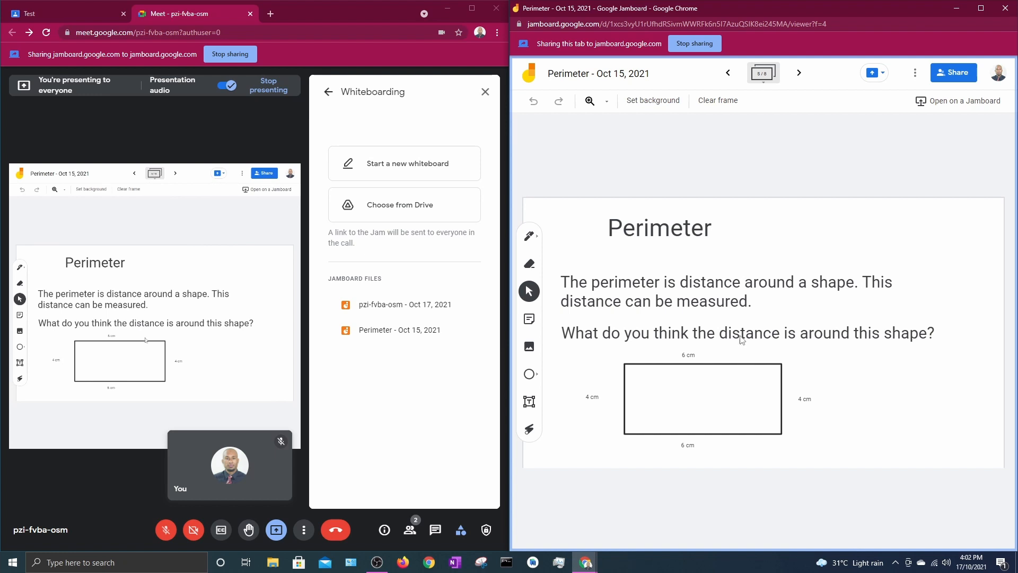
# Step: Point out the rectangle's side lengths on the "Perimeter" frame with the laser
pyautogui.click(528, 431)
pyautogui.moveTo(707, 343)
pyautogui.mouseDown()
pyautogui.moveTo(671, 360)
pyautogui.moveTo(721, 344)
pyautogui.mouseUp()
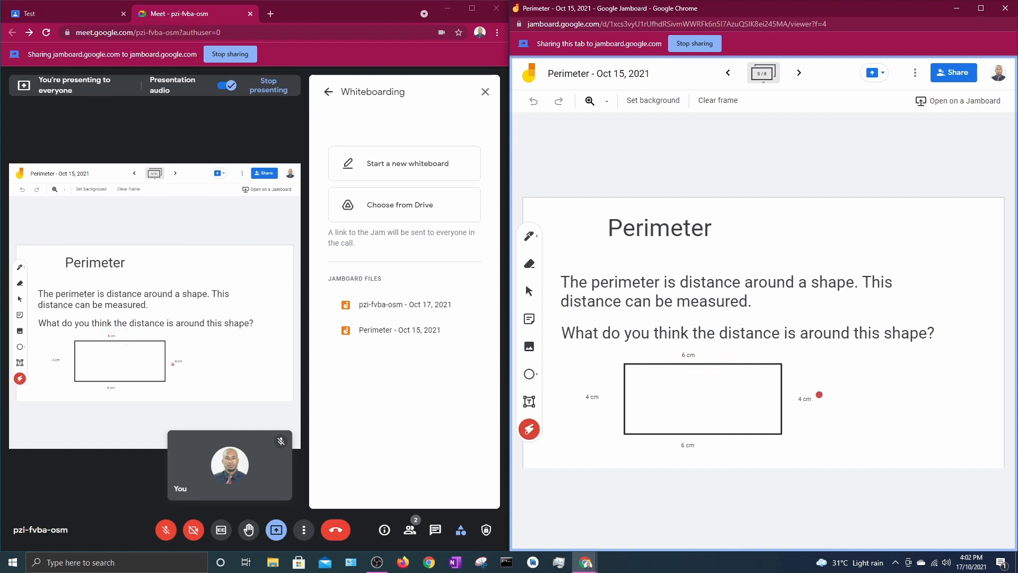
pyautogui.moveTo(820, 395)
pyautogui.mouseDown()
pyautogui.moveTo(794, 407)
pyautogui.moveTo(812, 392)
pyautogui.mouseUp()
pyautogui.moveTo(701, 434)
pyautogui.mouseDown()
pyautogui.moveTo(706, 445)
pyautogui.moveTo(698, 432)
pyautogui.mouseUp()
pyautogui.moveTo(601, 382)
pyautogui.mouseDown()
pyautogui.moveTo(597, 409)
pyautogui.moveTo(601, 381)
pyautogui.moveTo(635, 349)
pyautogui.moveTo(809, 345)
pyautogui.moveTo(790, 445)
pyautogui.moveTo(659, 466)
pyautogui.moveTo(606, 381)
pyautogui.moveTo(652, 339)
pyautogui.moveTo(793, 368)
pyautogui.mouseUp()
# Step: Advance to the rectangle's "Calculate the Perimeter" frame and handwrite 4 + 6 + 4 + 6 = 20 in blue pen beneath the black sum
pyautogui.click(800, 74)
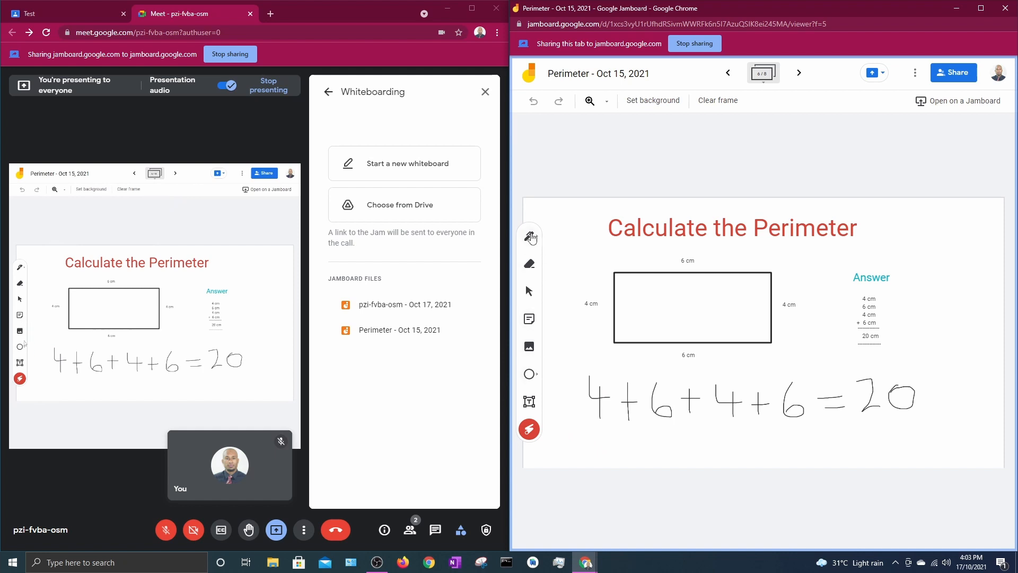
pyautogui.click(529, 236)
pyautogui.click(585, 261)
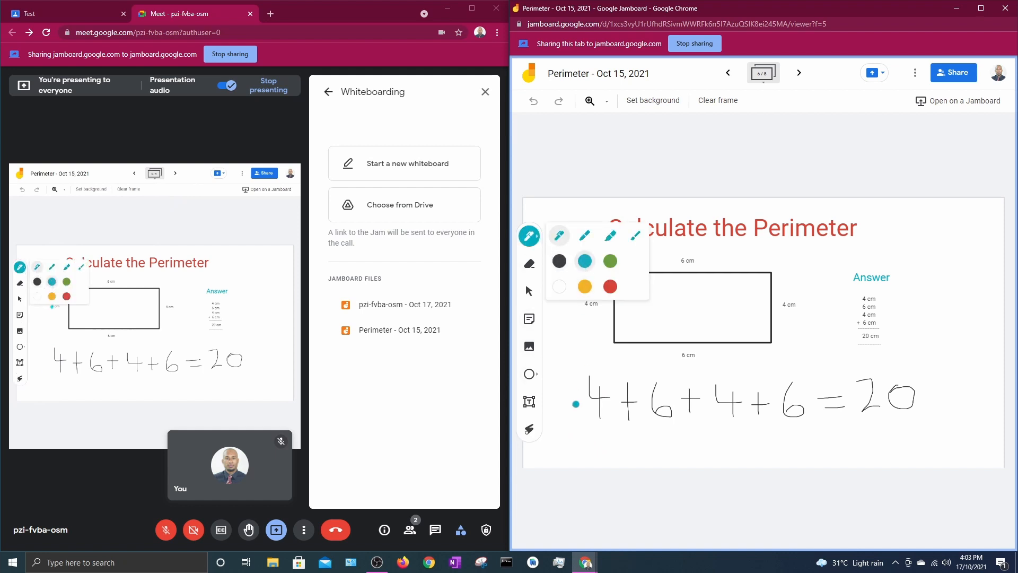
pyautogui.moveTo(583, 420)
pyautogui.mouseDown()
pyautogui.moveTo(600, 440)
pyautogui.moveTo(593, 450)
pyautogui.mouseUp()
pyautogui.moveTo(617, 429); pyautogui.dragTo(619, 451)
pyautogui.moveTo(611, 442)
pyautogui.mouseDown()
pyautogui.moveTo(655, 449)
pyautogui.moveTo(714, 435)
pyautogui.mouseUp()
pyautogui.moveTo(728, 420)
pyautogui.mouseDown()
pyautogui.moveTo(723, 431)
pyautogui.moveTo(744, 433)
pyautogui.moveTo(739, 456)
pyautogui.mouseUp()
pyautogui.moveTo(762, 426); pyautogui.dragTo(763, 446)
pyautogui.moveTo(756, 438)
pyautogui.mouseDown()
pyautogui.moveTo(772, 435)
pyautogui.moveTo(797, 455)
pyautogui.moveTo(836, 426)
pyautogui.moveTo(842, 441)
pyautogui.moveTo(904, 450)
pyautogui.moveTo(913, 430)
pyautogui.mouseUp()
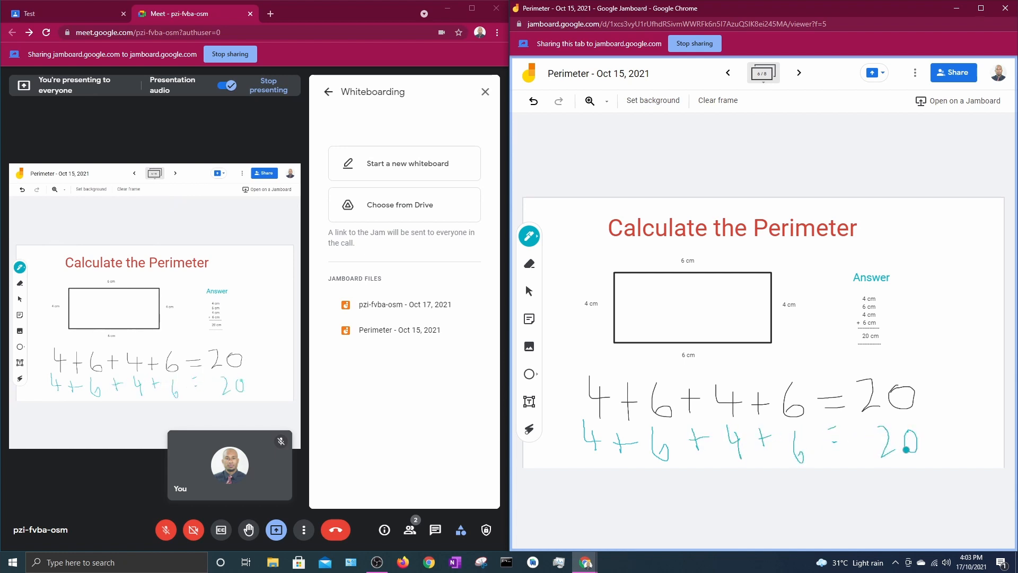
# Step: Point out the rectangle's handwritten calculation and the worked answer beside it with the laser
pyautogui.click(530, 428)
pyautogui.moveTo(627, 362)
pyautogui.mouseDown()
pyautogui.moveTo(943, 410)
pyautogui.moveTo(595, 382)
pyautogui.mouseUp()
pyautogui.moveTo(894, 305)
pyautogui.mouseDown()
pyautogui.moveTo(884, 355)
pyautogui.moveTo(890, 308)
pyautogui.mouseUp()
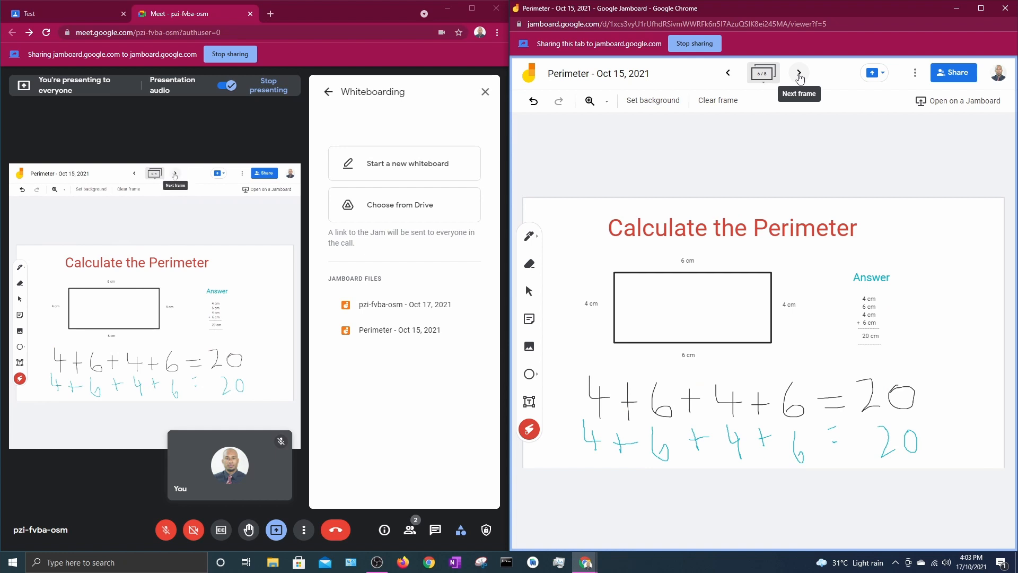
# Step: Show the triangle frame, point out its answer with the laser, and advance to the "Mathematics" exercise frame with three shapes
pyautogui.click(799, 72)
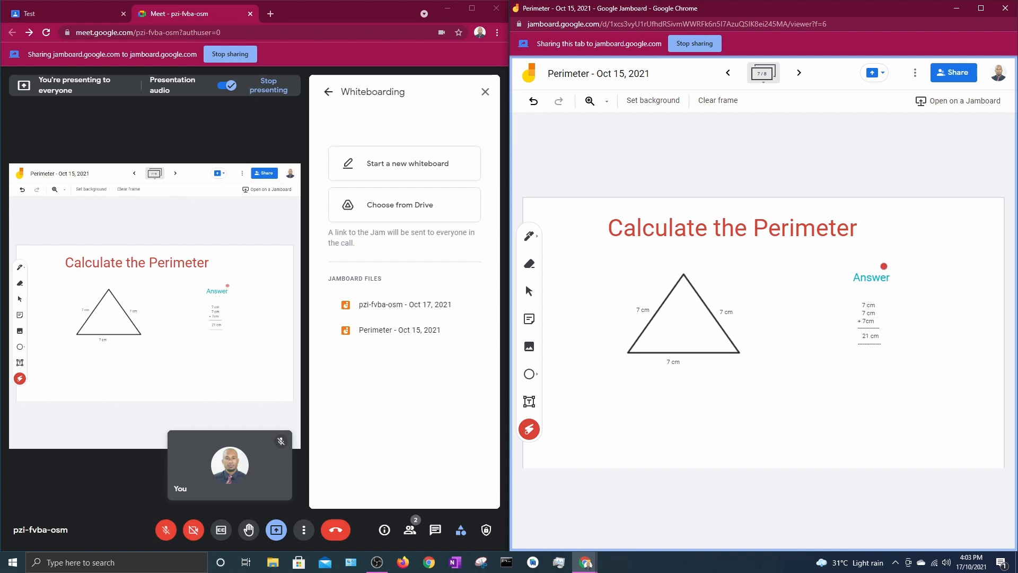
pyautogui.moveTo(885, 265)
pyautogui.mouseDown()
pyautogui.moveTo(888, 379)
pyautogui.moveTo(855, 277)
pyautogui.mouseUp()
pyautogui.click(798, 76)
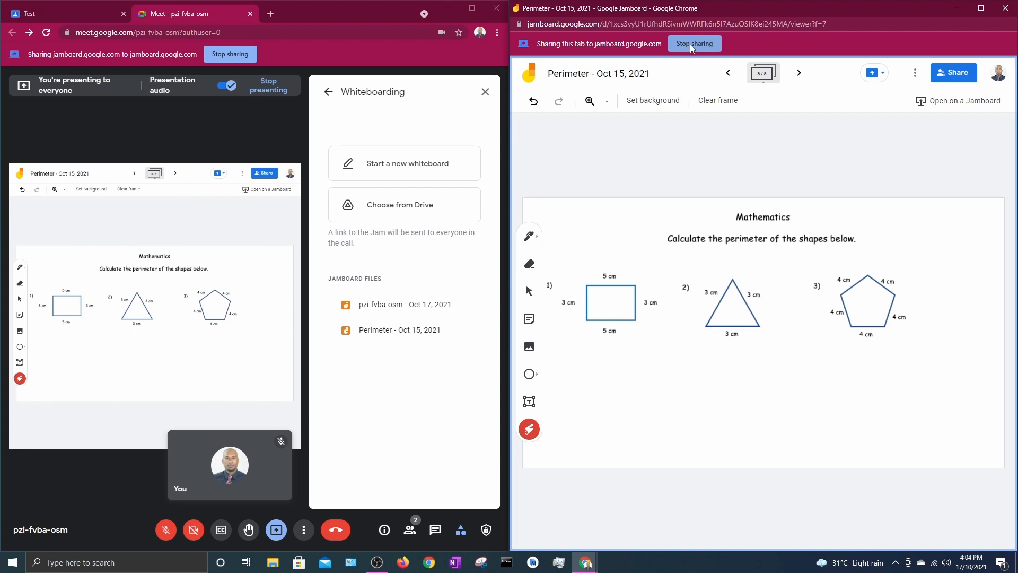
# Step: Stop presenting the Perimeter jam in the Meet call
pyautogui.click(275, 532)
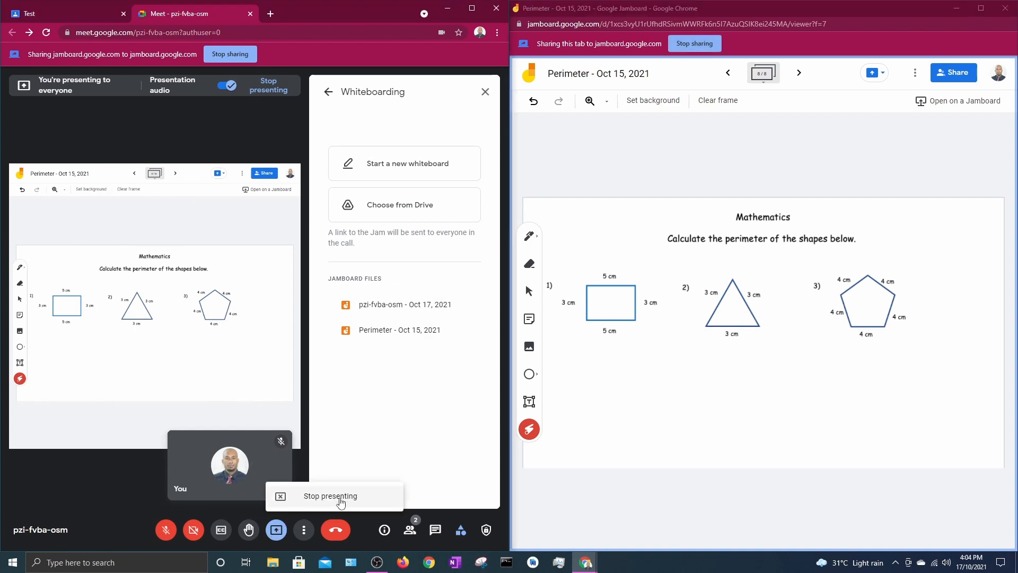